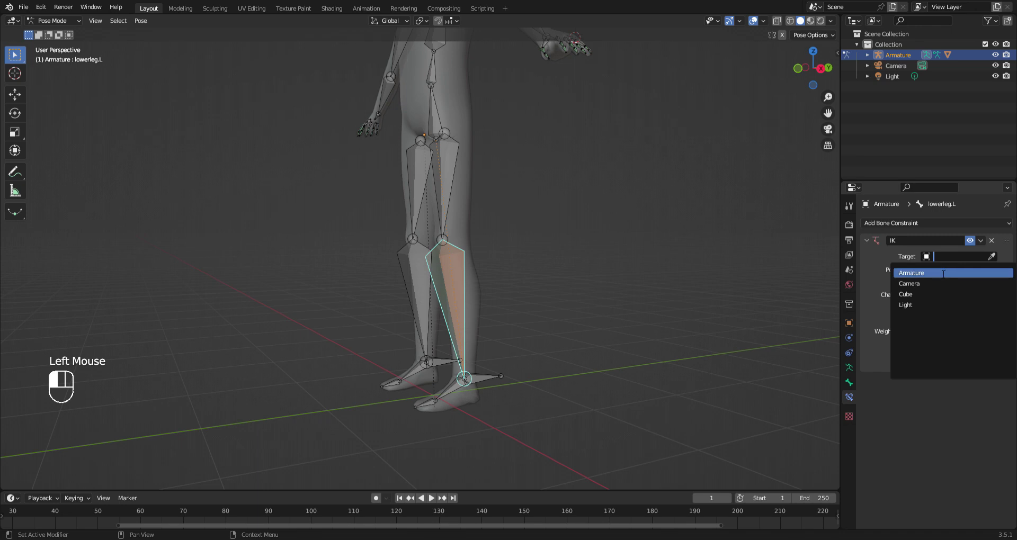
Set the IK constraint's target on the lowerleg.L bone to Armature, with hellikk.L as the target bone.
{"action": "left_click", "coordinate": [942, 272]}
{"action": "left_click", "coordinate": [952, 272]}
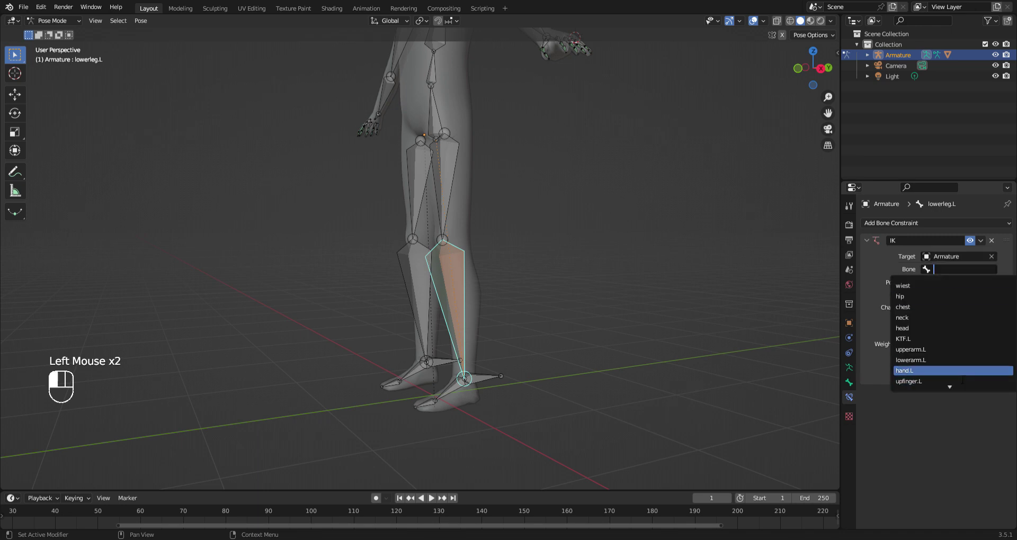
{"action": "left_click", "coordinate": [924, 369]}
{"action": "left_click", "coordinate": [492, 376]}
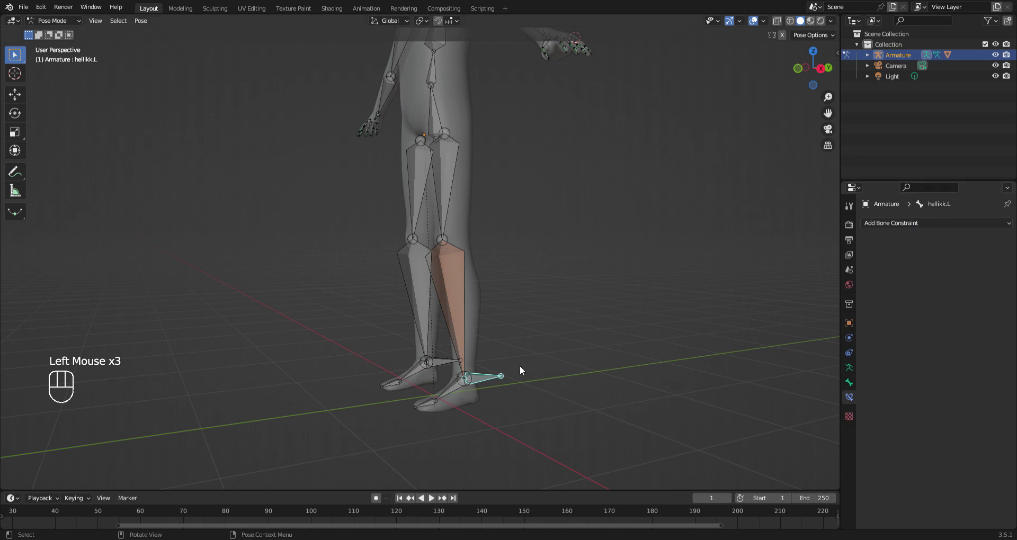
{"action": "left_click", "coordinate": [452, 291]}
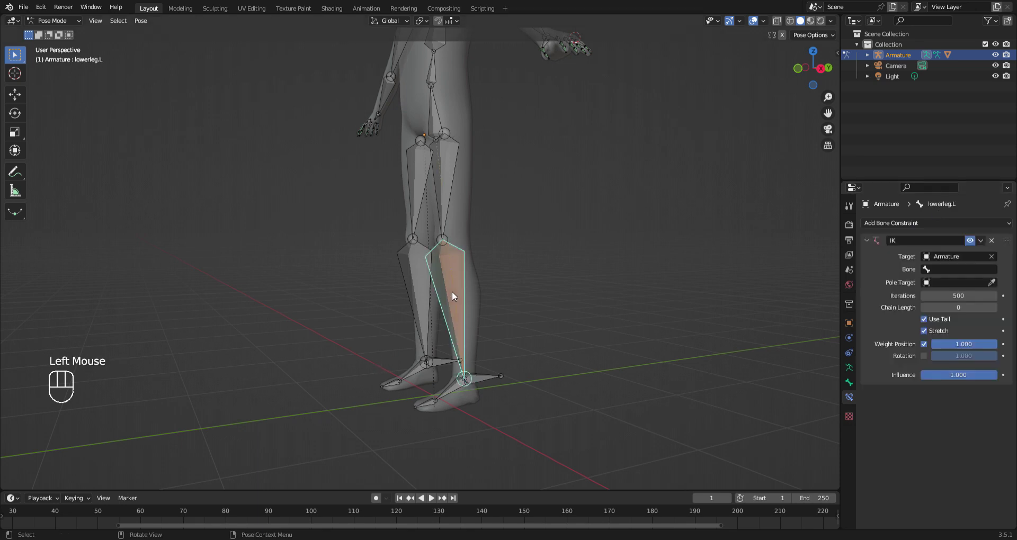
{"action": "double_click", "coordinate": [989, 270]}
{"action": "scroll", "coordinate": [982, 366], "scroll_direction": "down", "scroll_amount": 20}
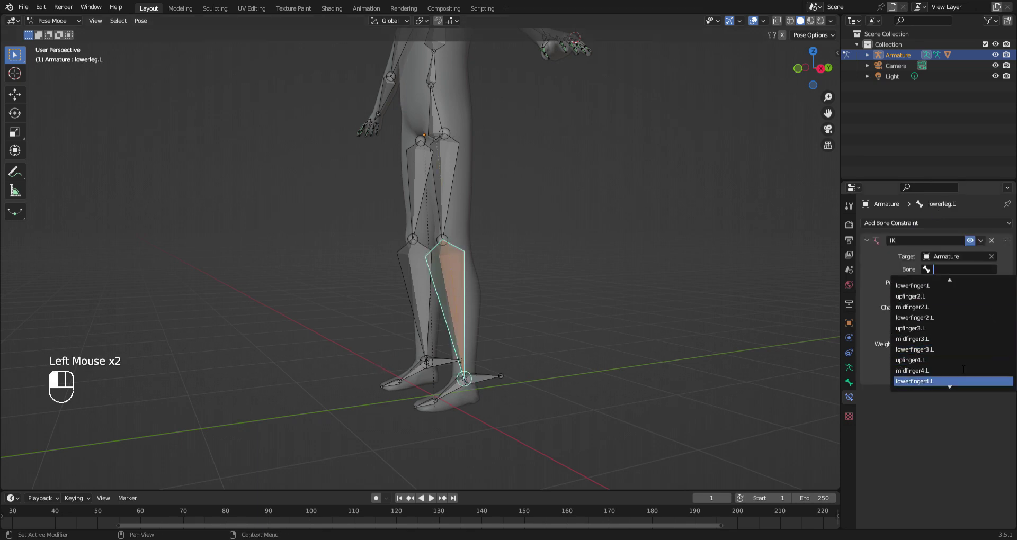
{"action": "scroll", "coordinate": [957, 381], "scroll_direction": "down", "scroll_amount": 10}
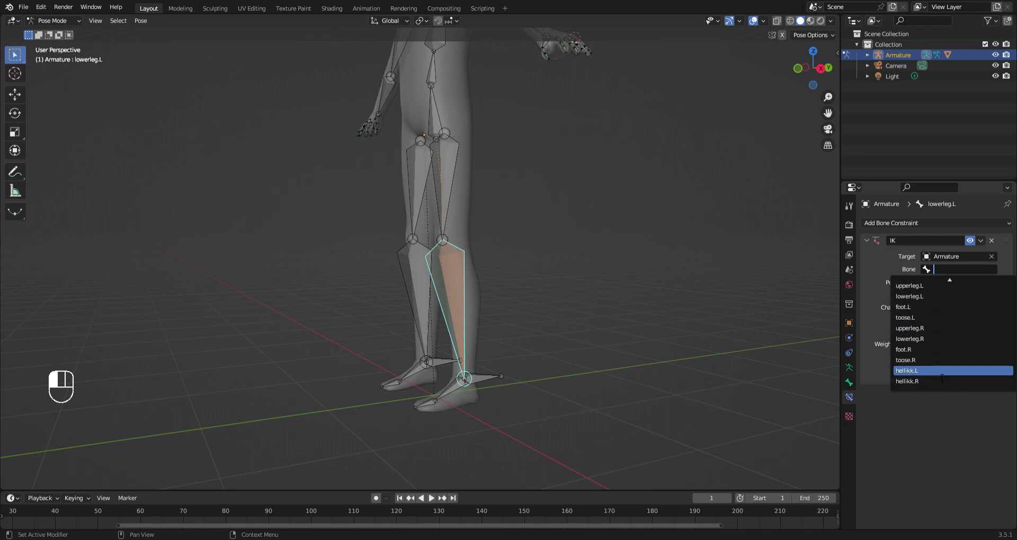
{"action": "left_click", "coordinate": [936, 373]}
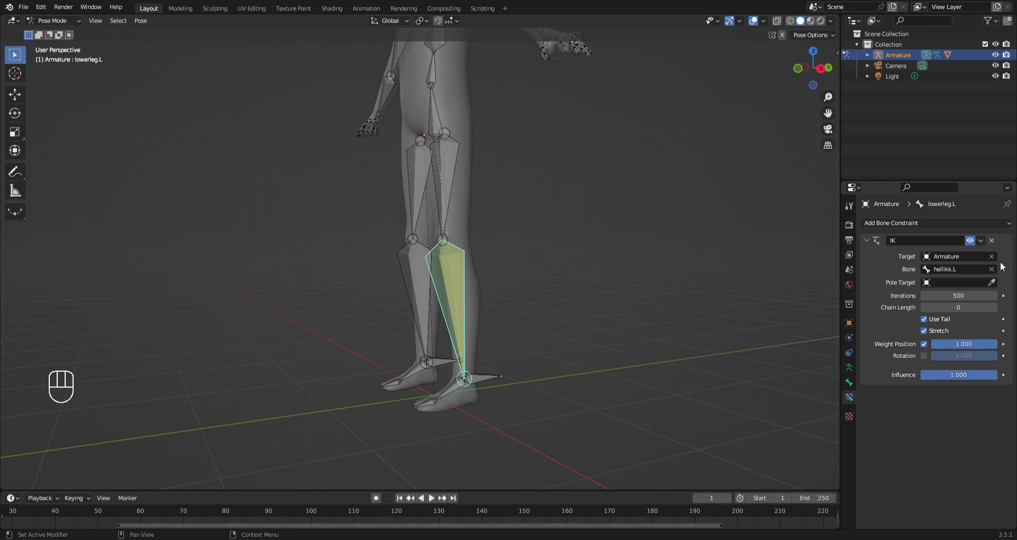
Set the chain length of lowerleg.L's IK constraint to 2 and keep that bone selected.
{"action": "left_click", "coordinate": [994, 308]}
{"action": "left_click", "coordinate": [993, 308]}
{"action": "left_click", "coordinate": [453, 242]}
{"action": "left_click", "coordinate": [450, 243]}
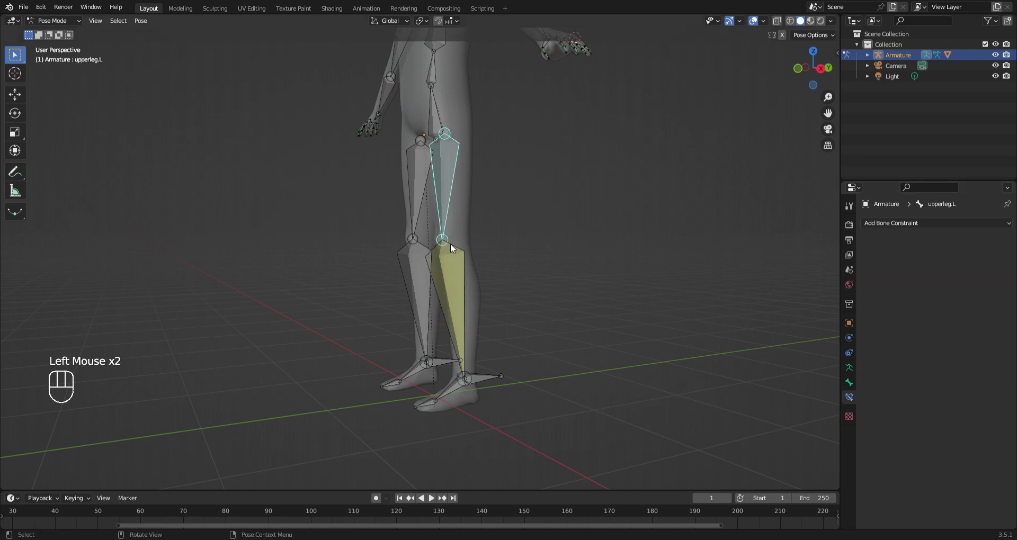
{"action": "left_click", "coordinate": [443, 245]}
Enter Edit Mode and extrude a new bone forward along the Y axis from the upperleg.L knee joint.
{"action": "left_click", "coordinate": [53, 20]}
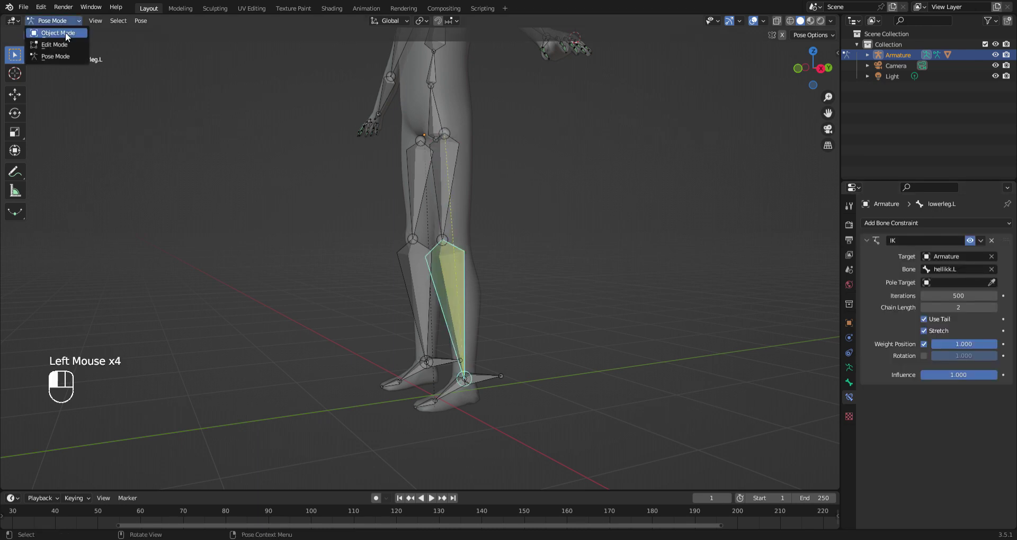
{"action": "left_click", "coordinate": [58, 41]}
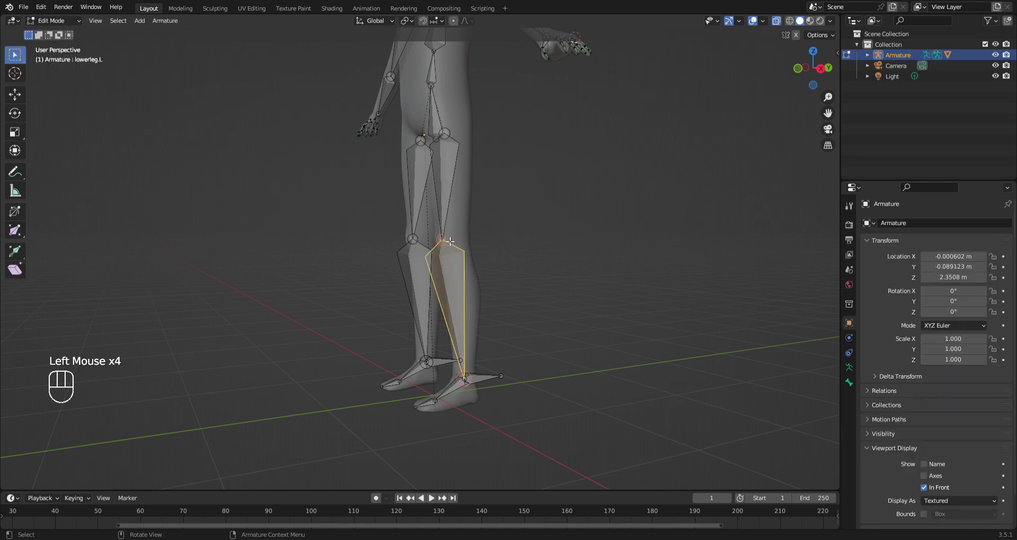
{"action": "left_click", "coordinate": [449, 241]}
{"action": "left_click", "coordinate": [448, 211]}
{"action": "left_click", "coordinate": [444, 249]}
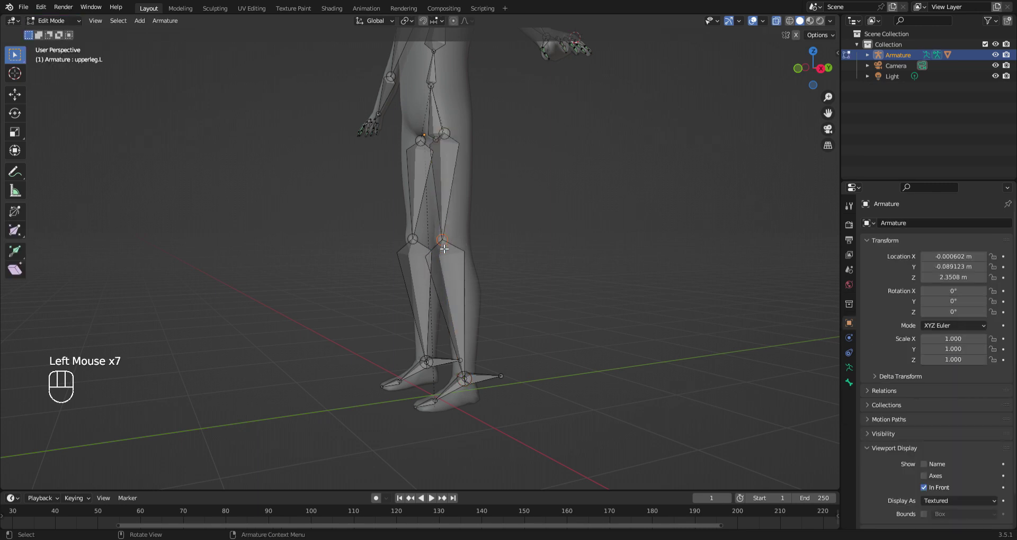
{"action": "key", "text": "e"}
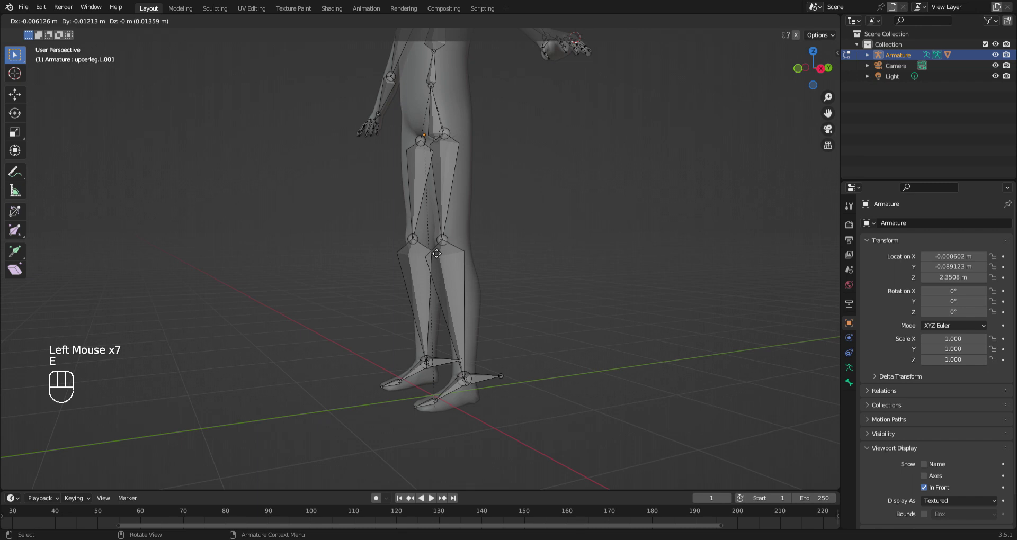
{"action": "key", "text": "y"}
{"action": "left_click", "coordinate": [373, 259]}
Clear the parent of the extruded knee bone and move it about -0.26 m along the Y axis.
{"action": "left_click", "coordinate": [426, 245]}
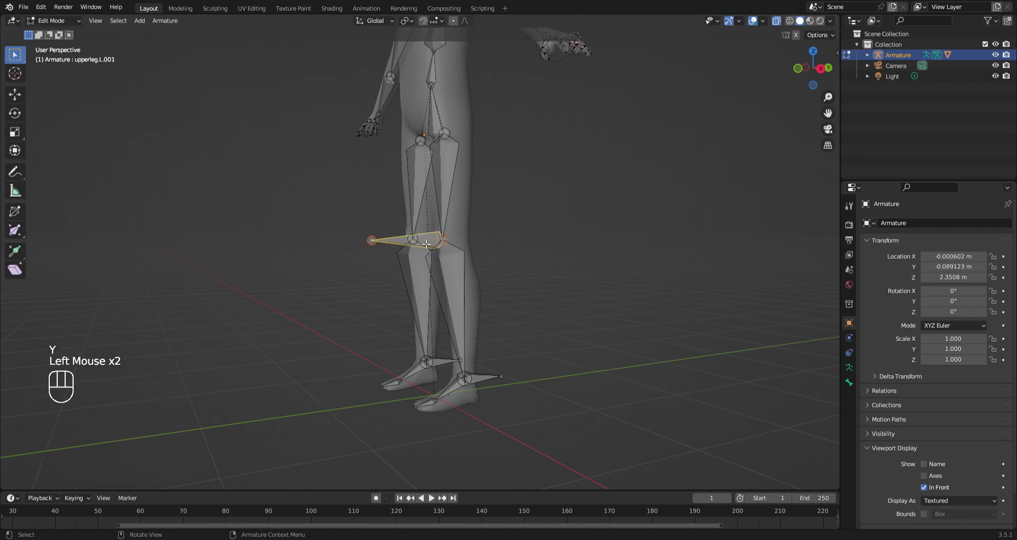
{"action": "key", "text": "alt"}
{"action": "key", "text": "alt+p"}
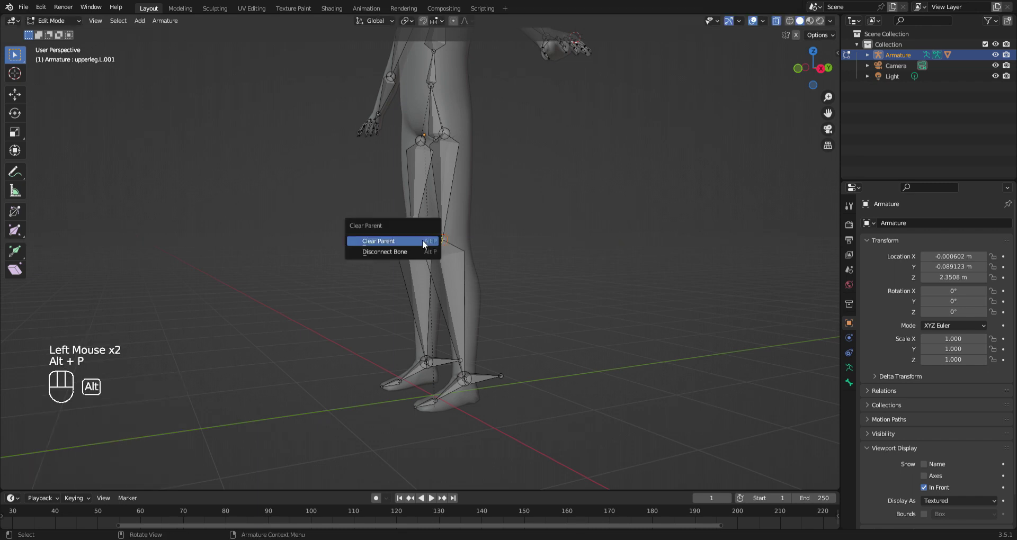
{"action": "left_click", "coordinate": [421, 240]}
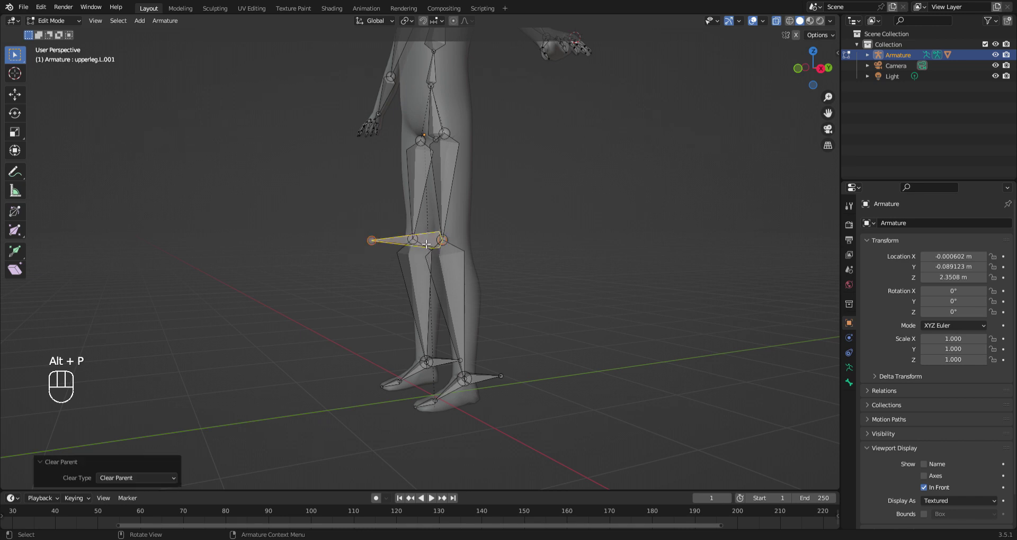
{"action": "key", "text": "g"}
{"action": "key", "text": "y"}
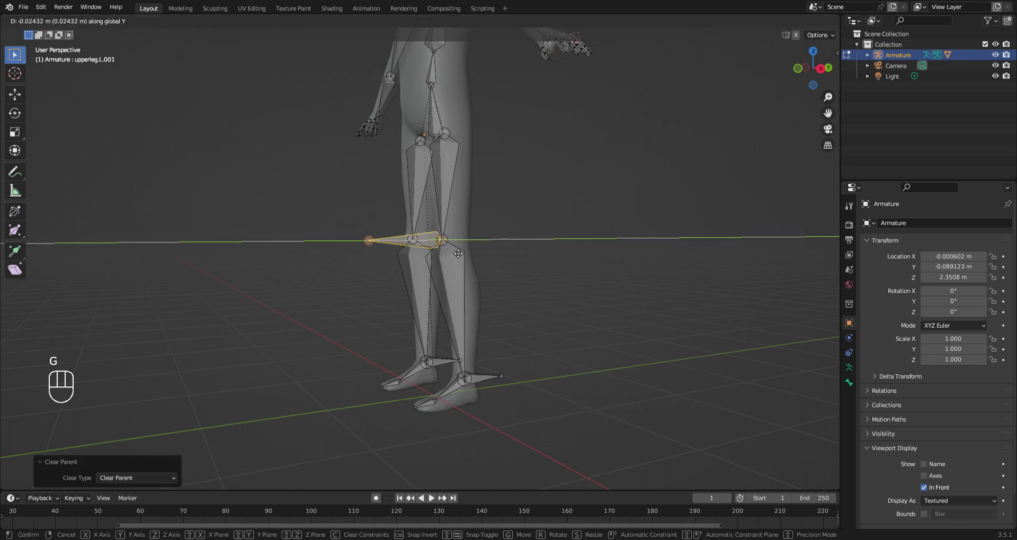
{"action": "left_click", "coordinate": [436, 264]}
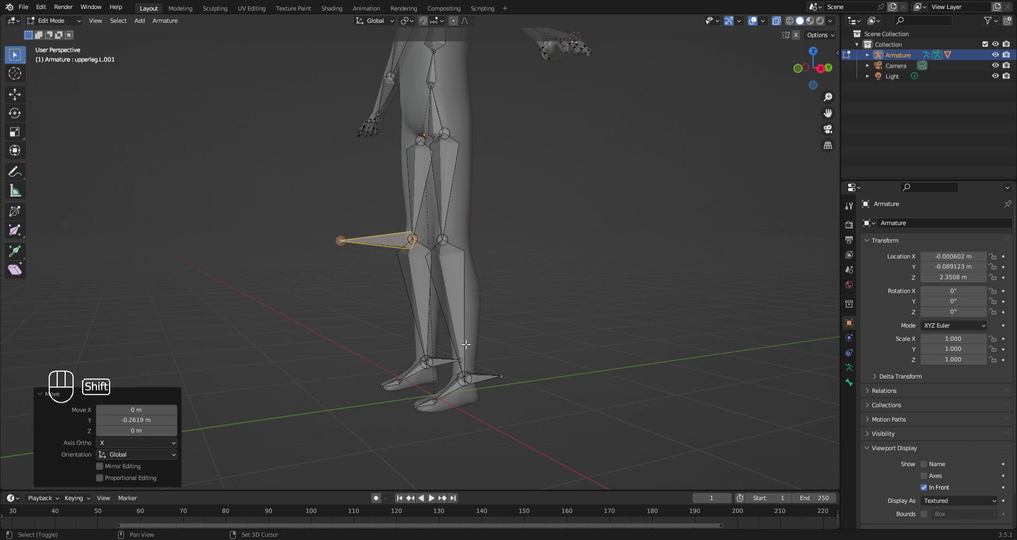
Parent the detached knee bone to the hellikk.L heel bone with Keep Offset, then deselect both bones.
{"action": "left_click", "coordinate": [490, 378], "text": "shift"}
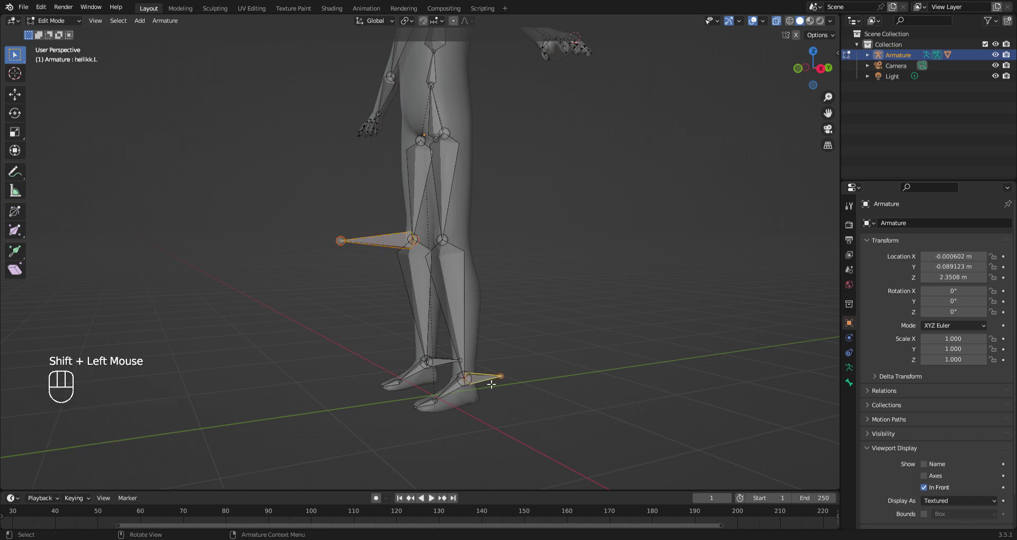
{"action": "right_click", "coordinate": [485, 379]}
{"action": "mouse_move", "coordinate": [465, 479]}
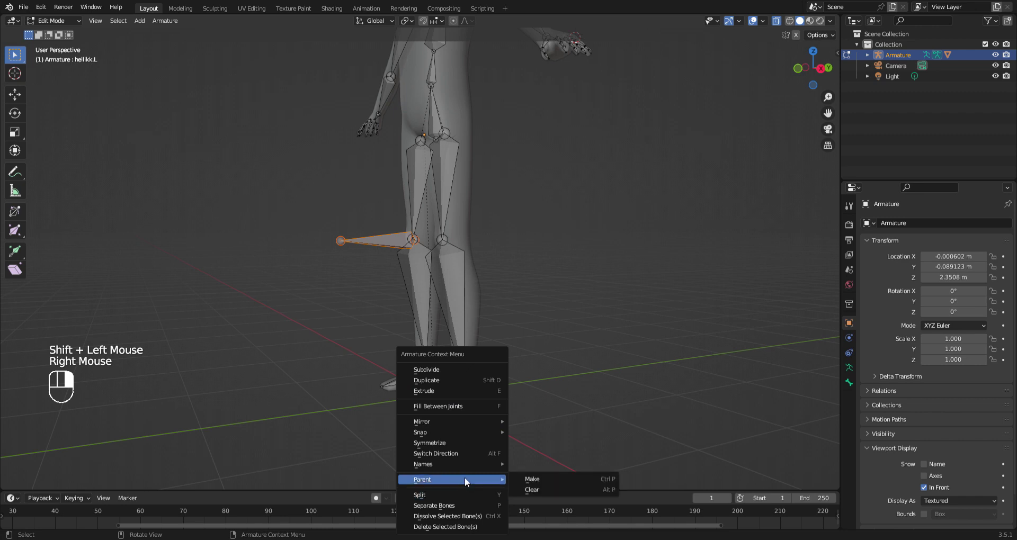
{"action": "left_click", "coordinate": [561, 478]}
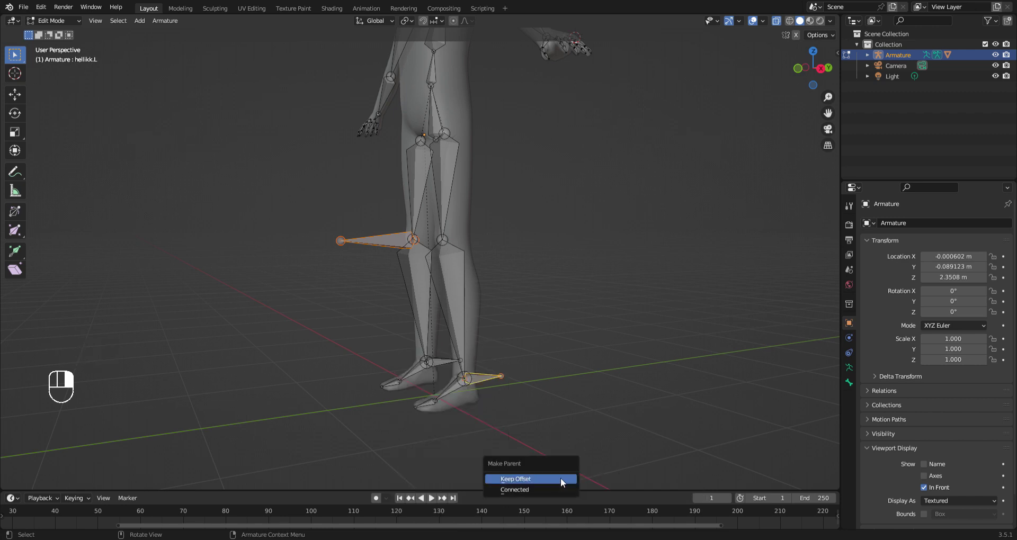
{"action": "left_click", "coordinate": [561, 478]}
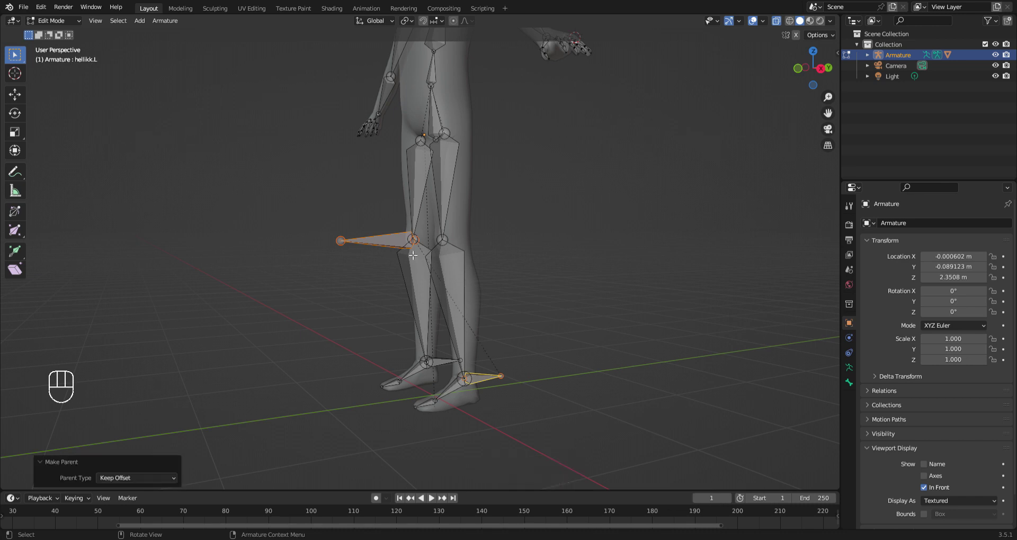
{"action": "middle_click_drag", "start_coordinate": [533, 326], "coordinate": [399, 259]}
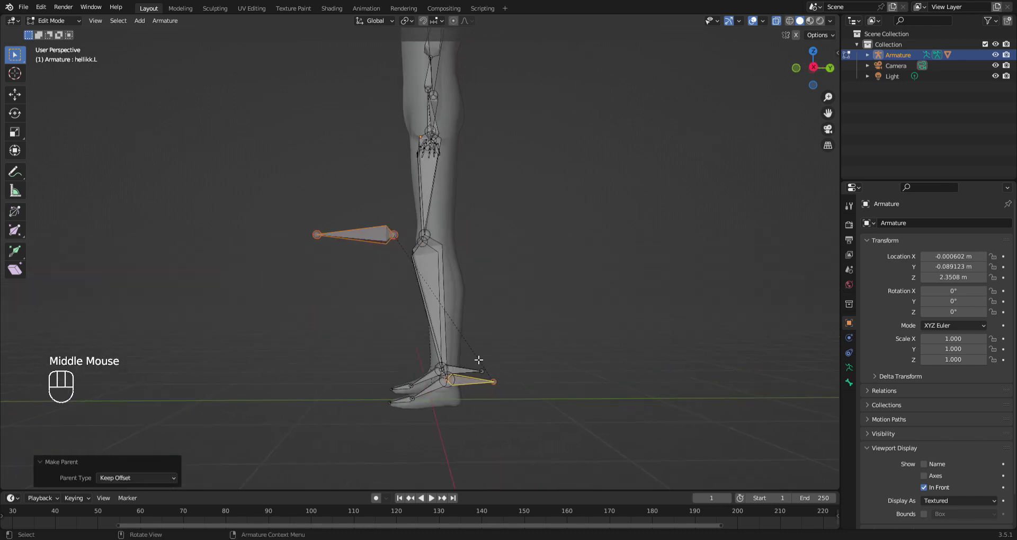
{"action": "middle_click_drag", "start_coordinate": [485, 361], "coordinate": [563, 364]}
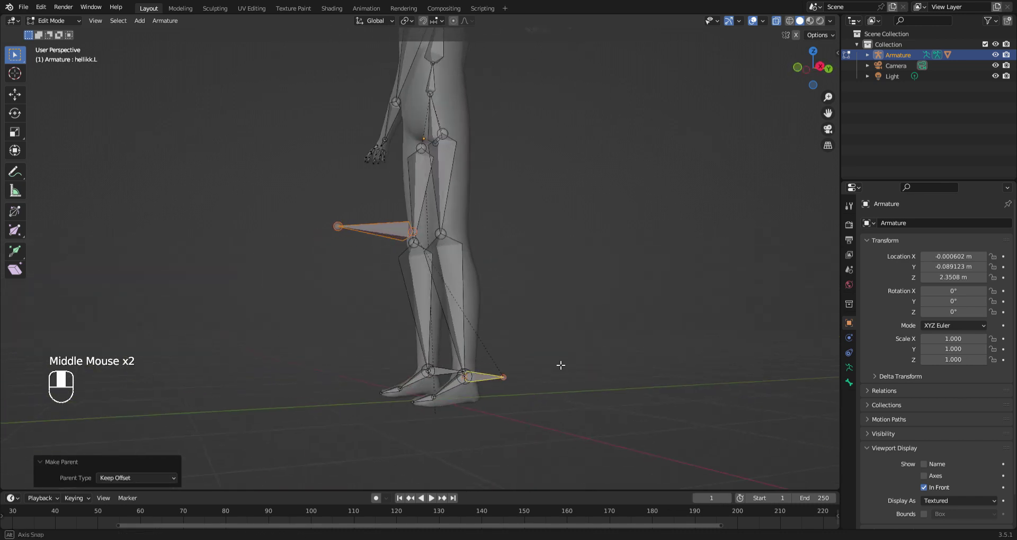
{"action": "left_click", "coordinate": [525, 400]}
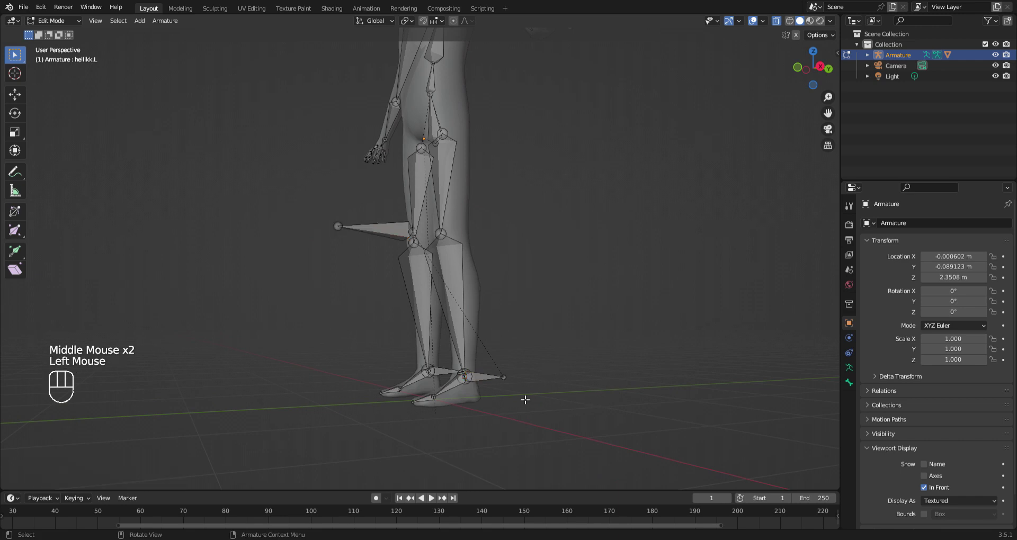
Return to Pose Mode with lowerleg.L selected and set its IK constraint's pole target to Armature.
{"action": "left_click", "coordinate": [465, 269]}
{"action": "left_click", "coordinate": [65, 20]}
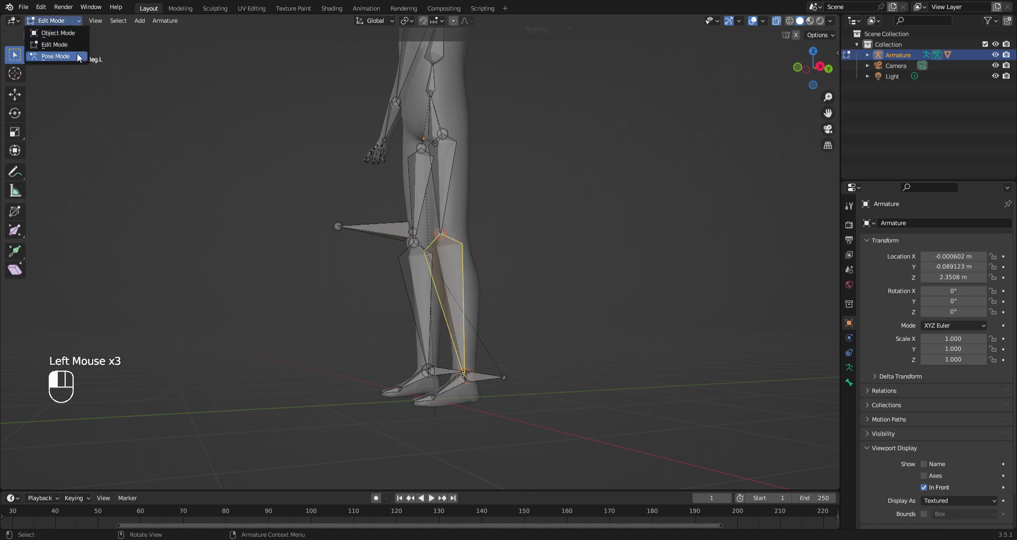
{"action": "left_click", "coordinate": [75, 55]}
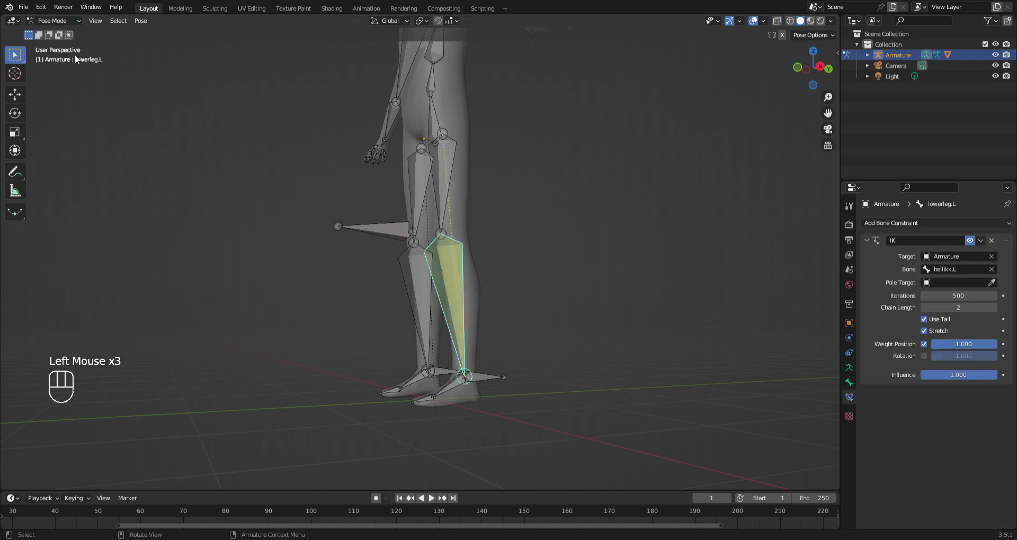
{"action": "left_click", "coordinate": [993, 284]}
{"action": "left_click", "coordinate": [991, 283]}
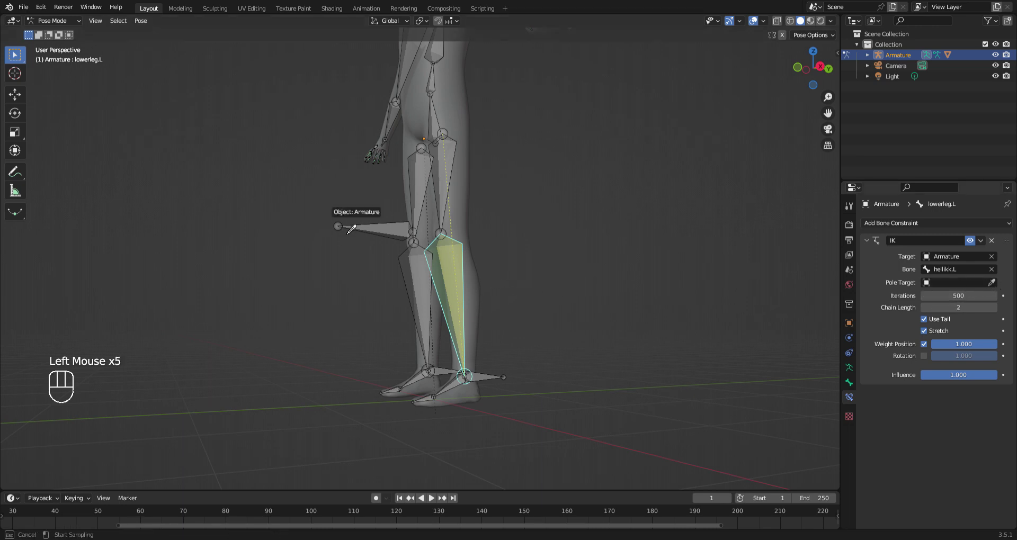
{"action": "left_click", "coordinate": [366, 227]}
{"action": "left_click", "coordinate": [939, 296]}
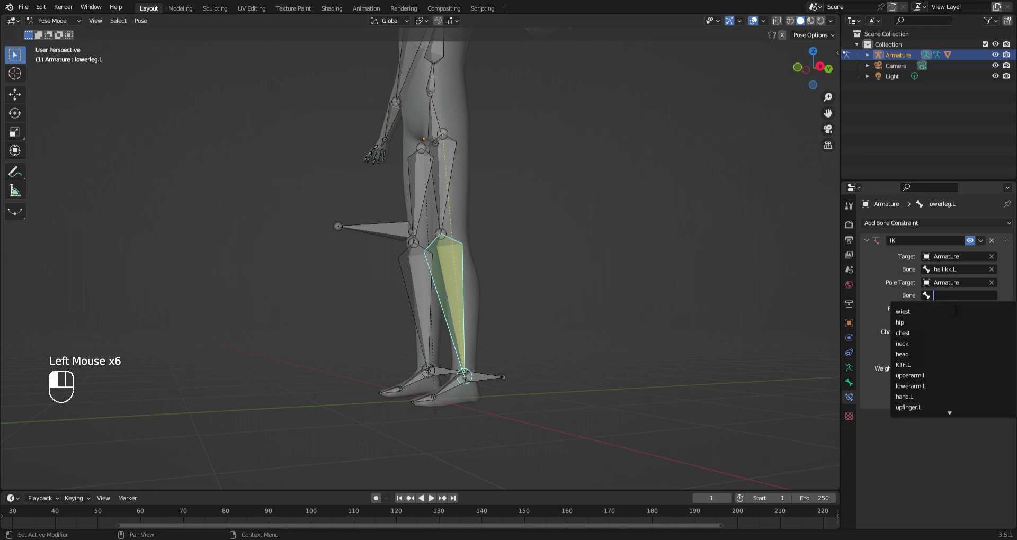
Rename the knee control bone in front of the left leg to upperleg_IK.L.
{"action": "left_click", "coordinate": [352, 236]}
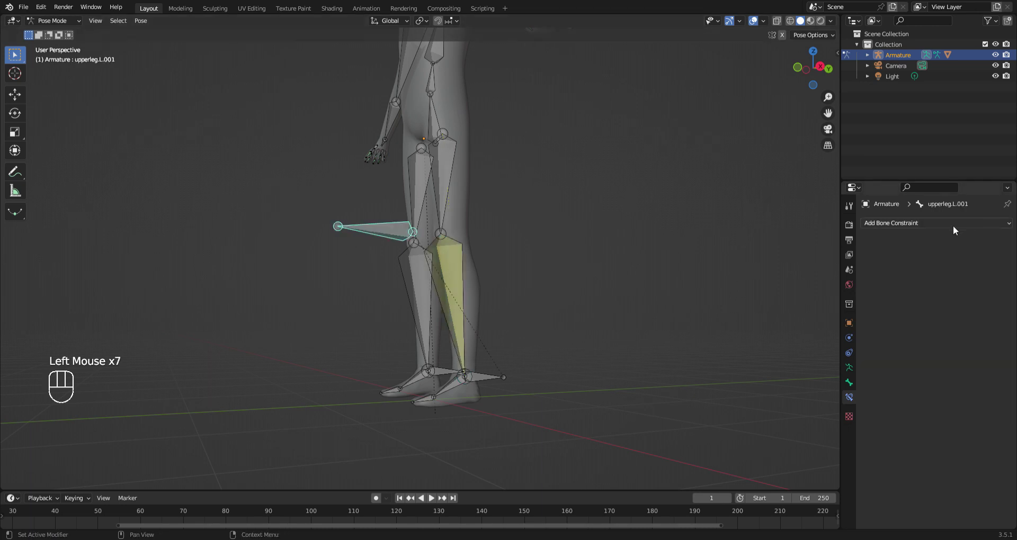
{"action": "left_click", "coordinate": [849, 382]}
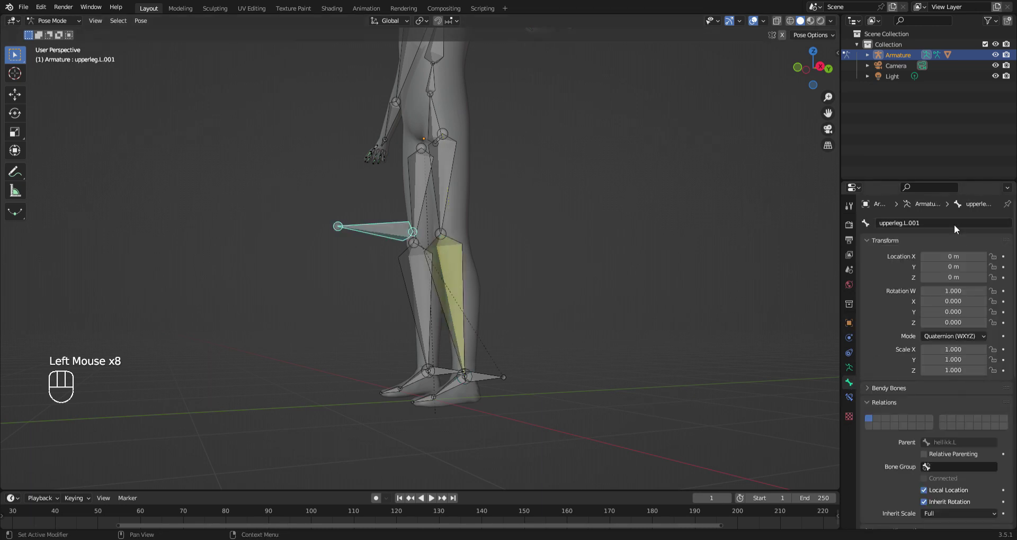
{"action": "left_click", "coordinate": [955, 225]}
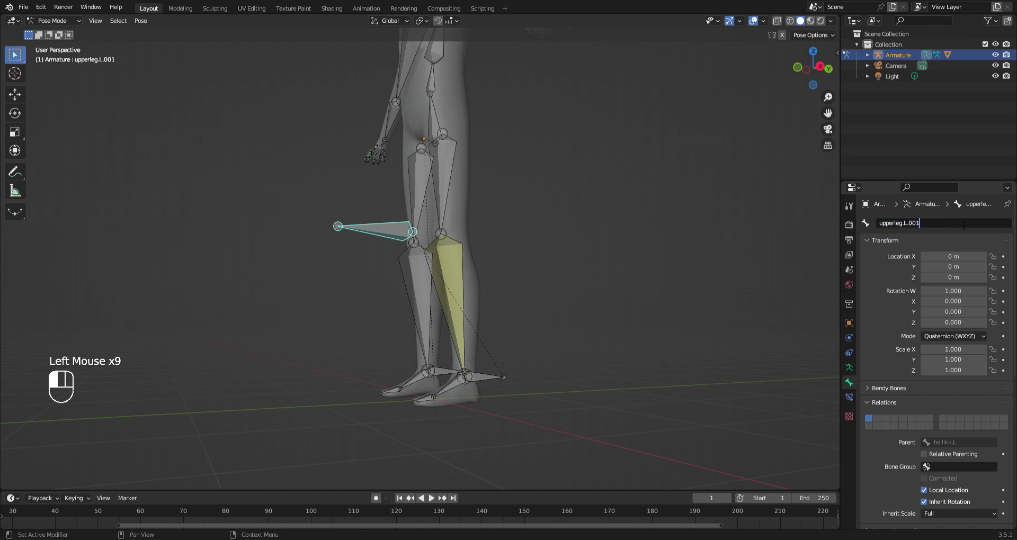
{"action": "key", "text": "ctrl+BackSpace"}
{"action": "key", "text": "ctrl+BackSpace"}
{"action": "type", "text": "_"}
{"action": "left_click", "coordinate": [899, 211]}
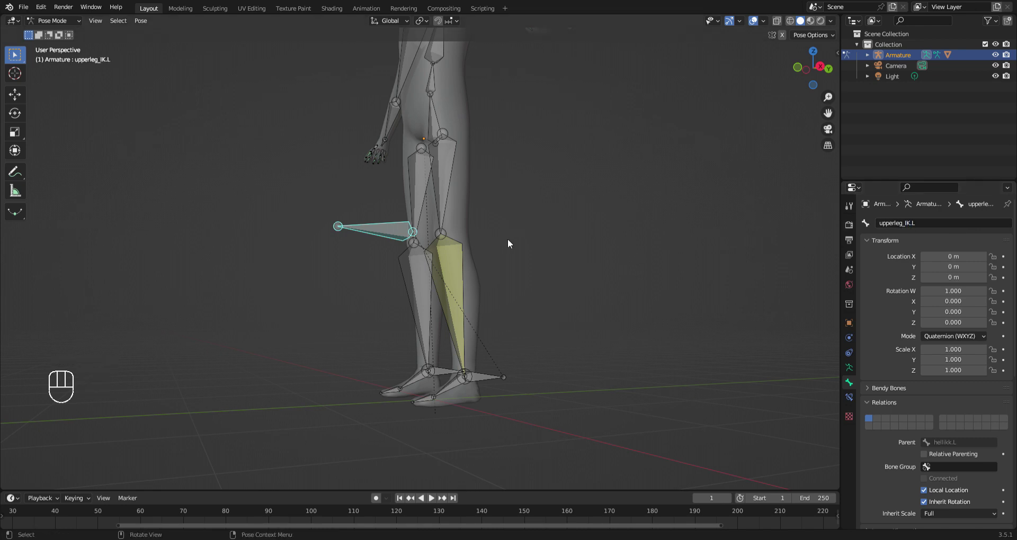
Set the pole target bone of lowerleg.L's IK constraint to upperleg_IK.L.
{"action": "left_click", "coordinate": [462, 278]}
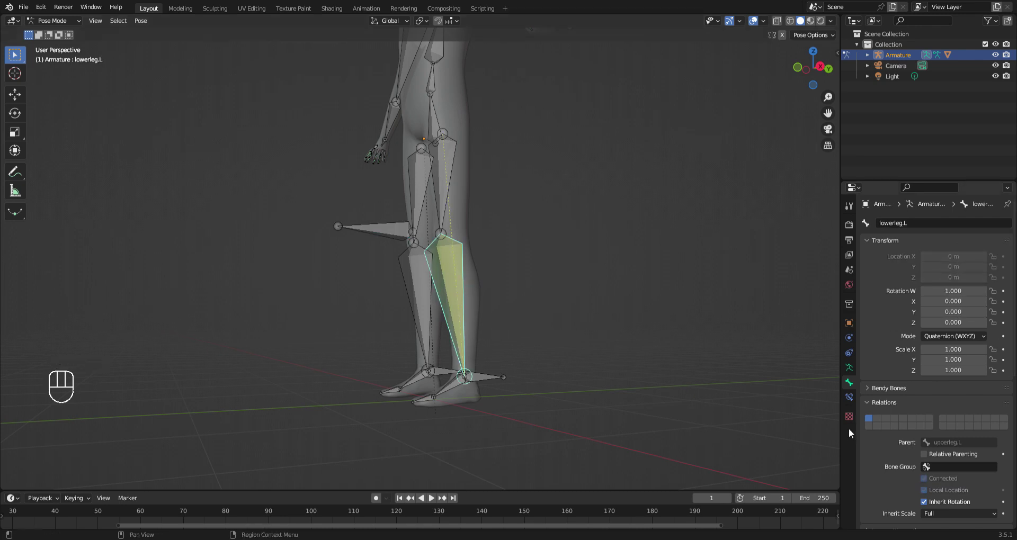
{"action": "left_click", "coordinate": [849, 398]}
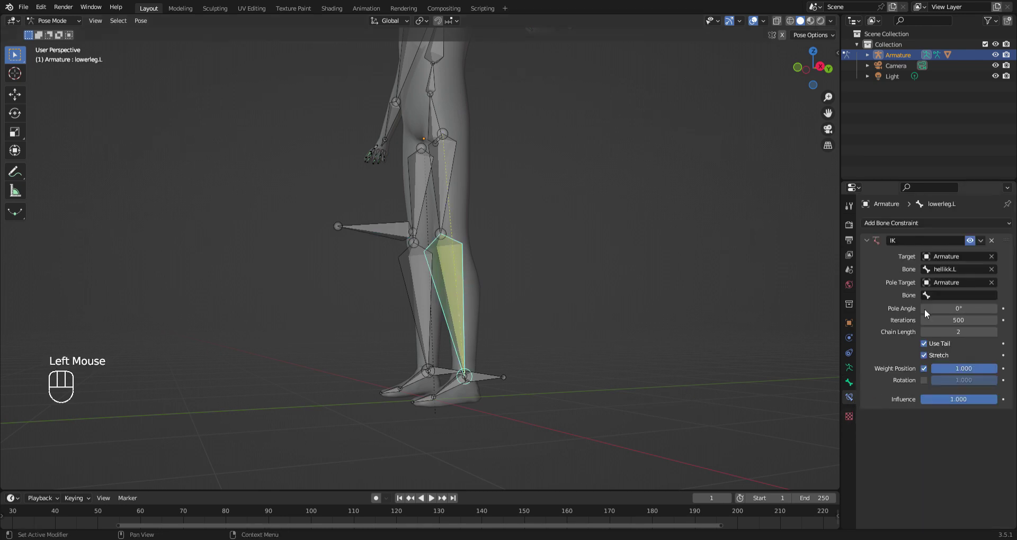
{"action": "double_click", "coordinate": [973, 296]}
{"action": "scroll", "coordinate": [964, 380], "scroll_direction": "down", "scroll_amount": 12}
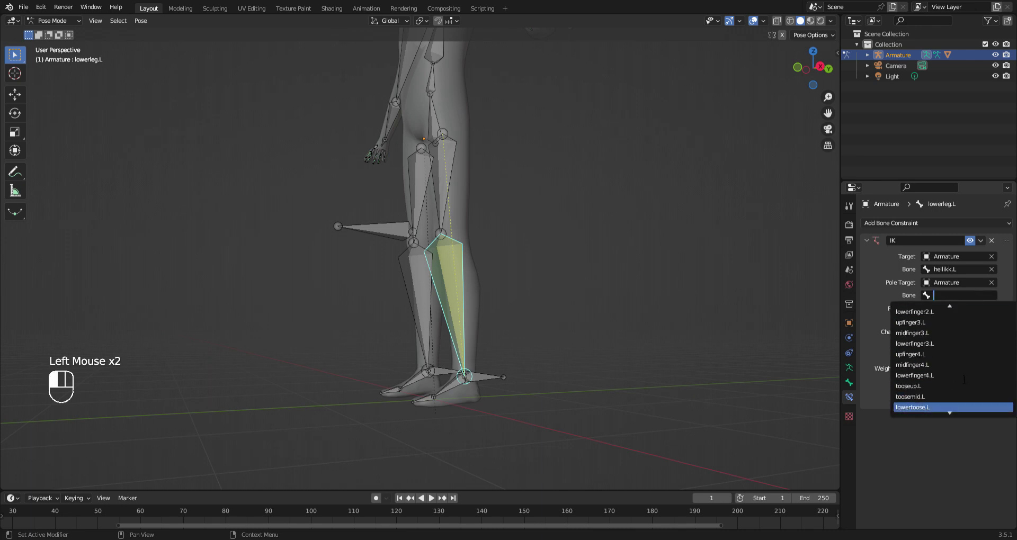
{"action": "scroll", "coordinate": [964, 380], "scroll_direction": "down", "scroll_amount": 12}
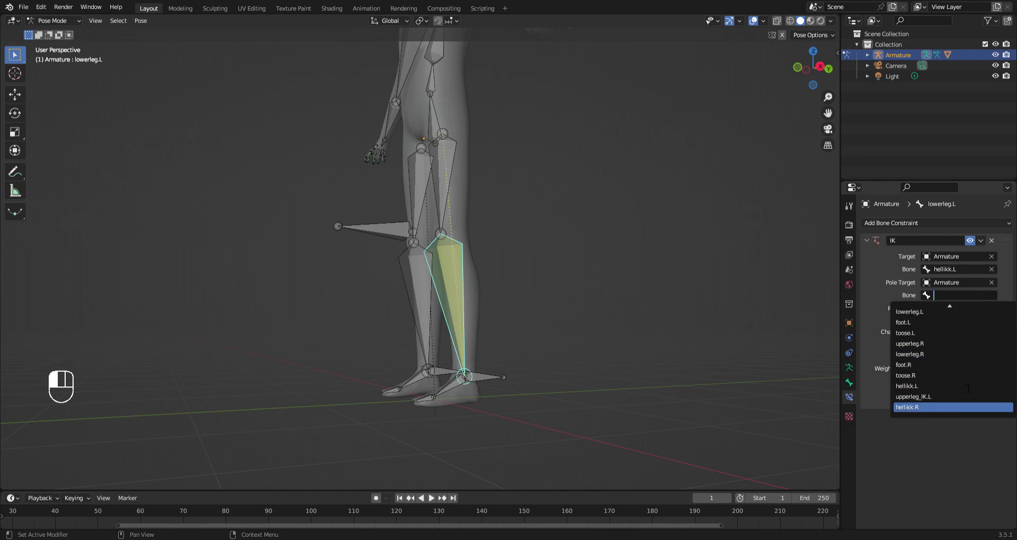
{"action": "left_click", "coordinate": [946, 398]}
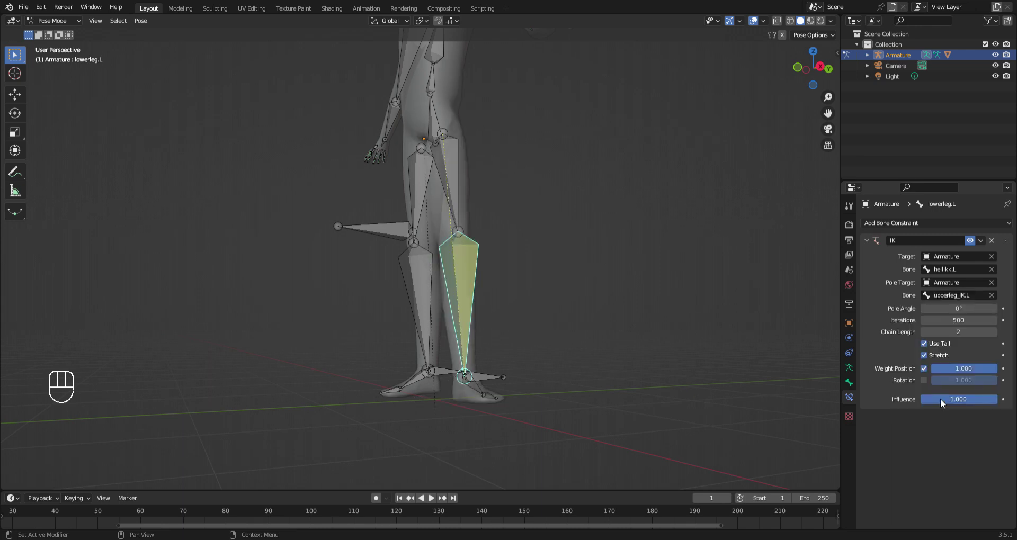
Set the pole angle of lowerleg.L's IK constraint to 90° and deselect the bone.
{"action": "left_click", "coordinate": [988, 313]}
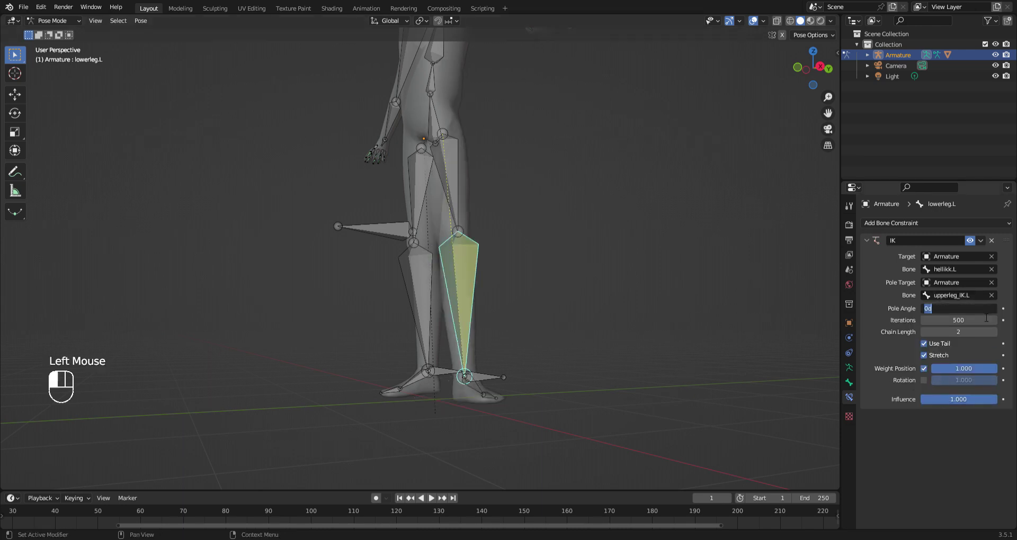
{"action": "key", "text": "Return"}
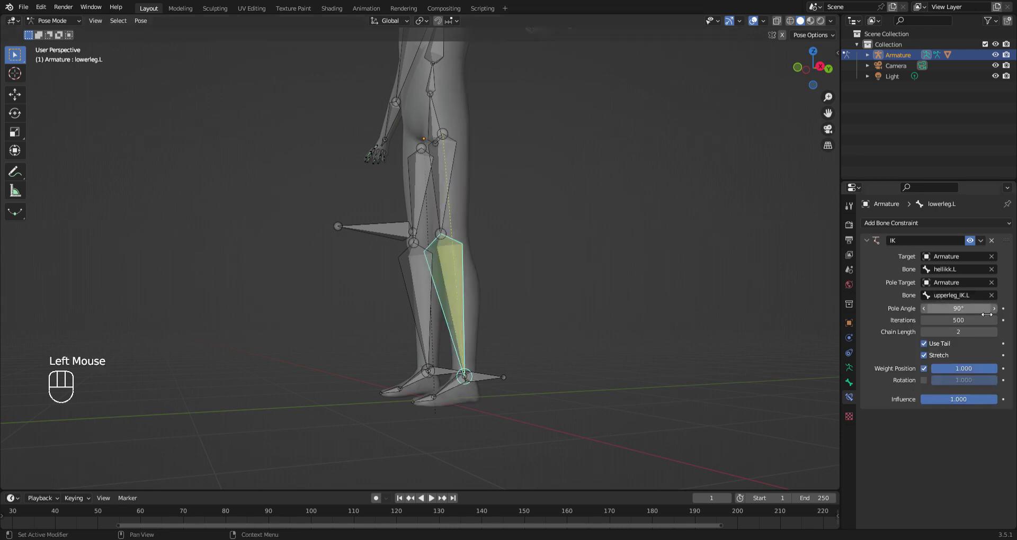
{"action": "left_click", "coordinate": [708, 379]}
Test the leg IK by moving the hellikk.L heel bone about -0.18 m in X, -0.55 m in Y and 0.29 m in Z.
{"action": "middle_click_drag", "start_coordinate": [694, 395], "coordinate": [611, 427]}
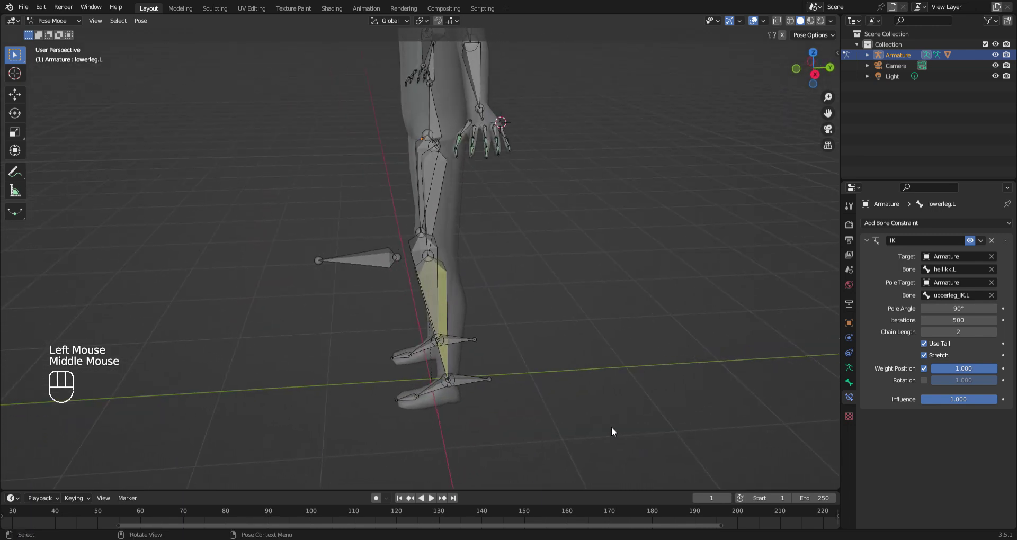
{"action": "left_click", "coordinate": [469, 377]}
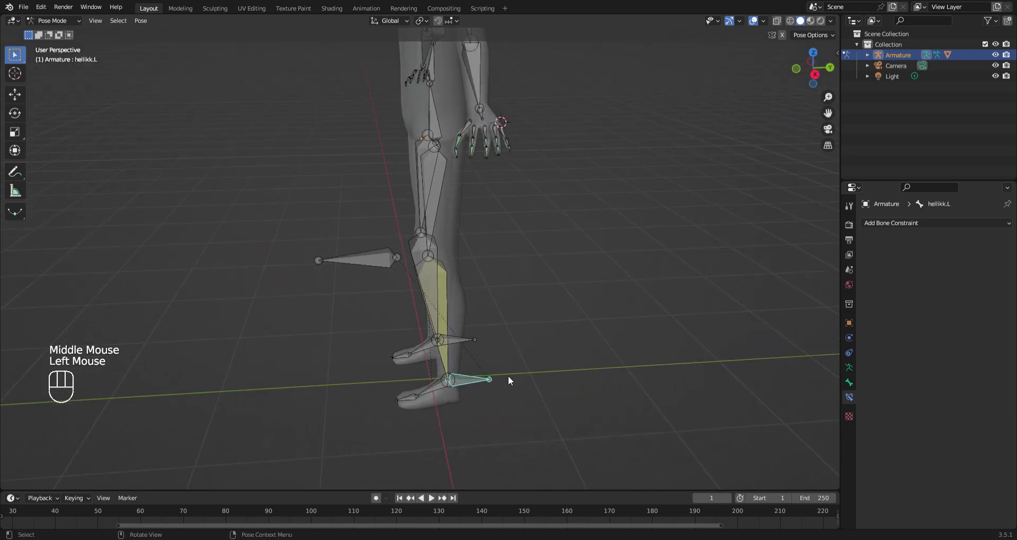
{"action": "key", "text": "g"}
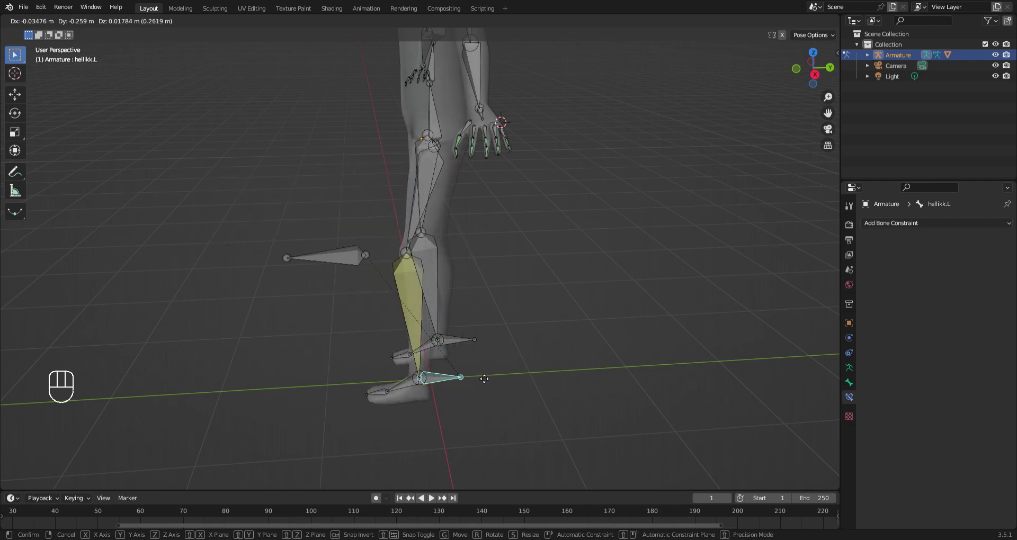
{"action": "left_click", "coordinate": [453, 350]}
{"action": "middle_click_drag", "start_coordinate": [525, 344], "coordinate": [627, 330]}
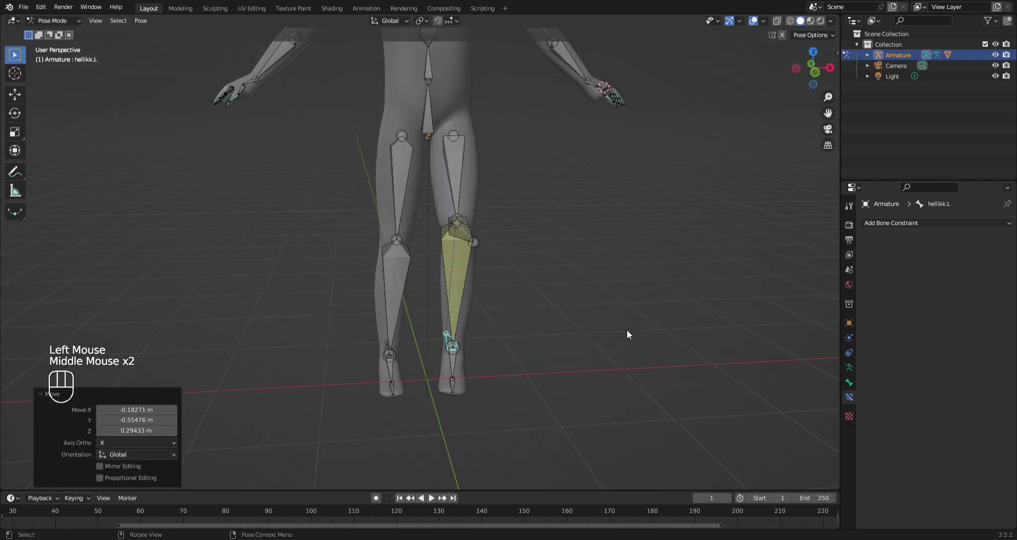
Try moving the upperleg_IK.L pole bone sideways to test the knee direction, then restore the heel bone selection.
{"action": "left_click", "coordinate": [473, 242]}
{"action": "middle_click_drag", "start_coordinate": [471, 236], "coordinate": [575, 285]}
{"action": "key", "text": "g"}
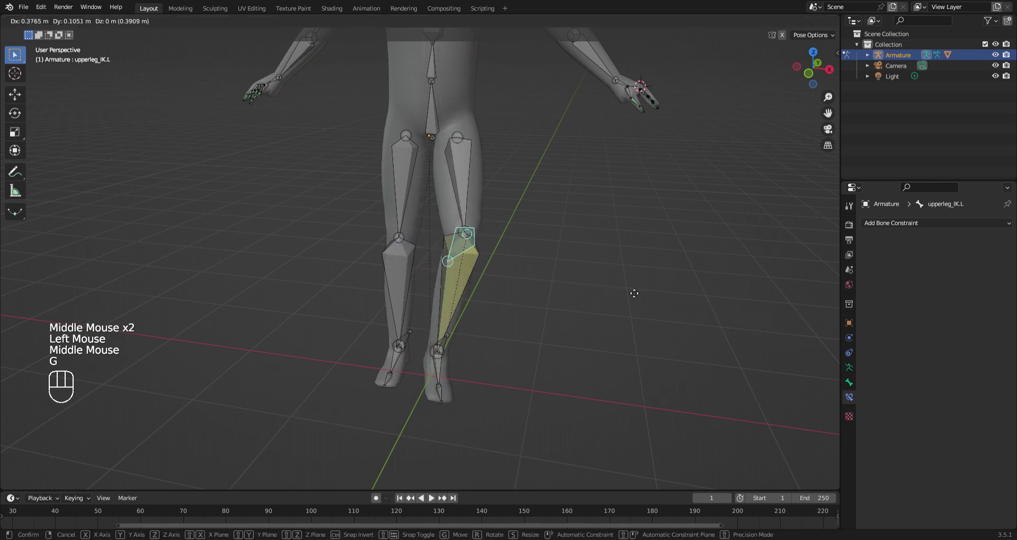
{"action": "key", "text": "Escape"}
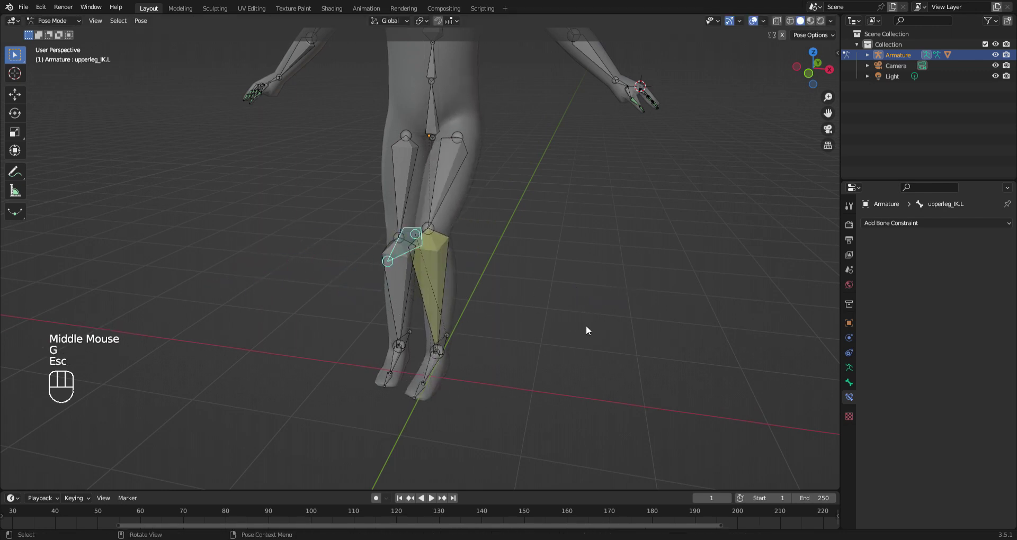
{"action": "middle_click_drag", "start_coordinate": [586, 325], "coordinate": [544, 333]}
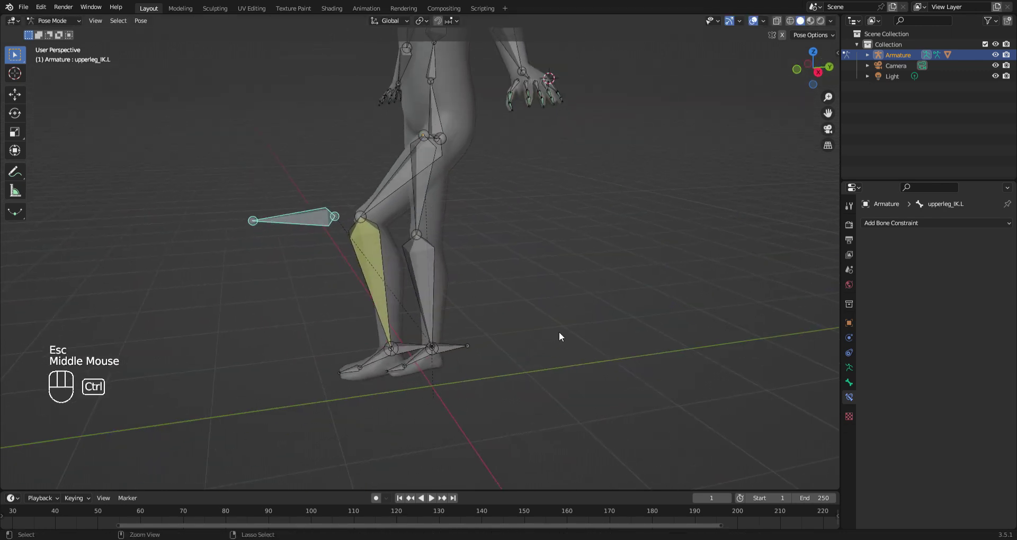
{"action": "key", "text": "ctrl+z"}
Try rotating and moving the hellikk.L heel bone to test the foot, and undo its earlier test move.
{"action": "key", "text": "r"}
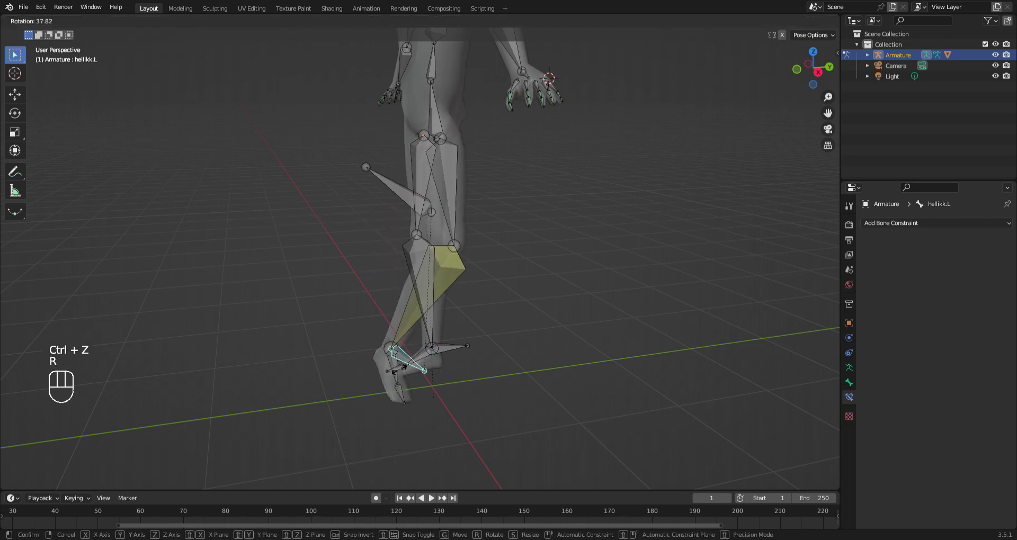
{"action": "key", "text": "Escape"}
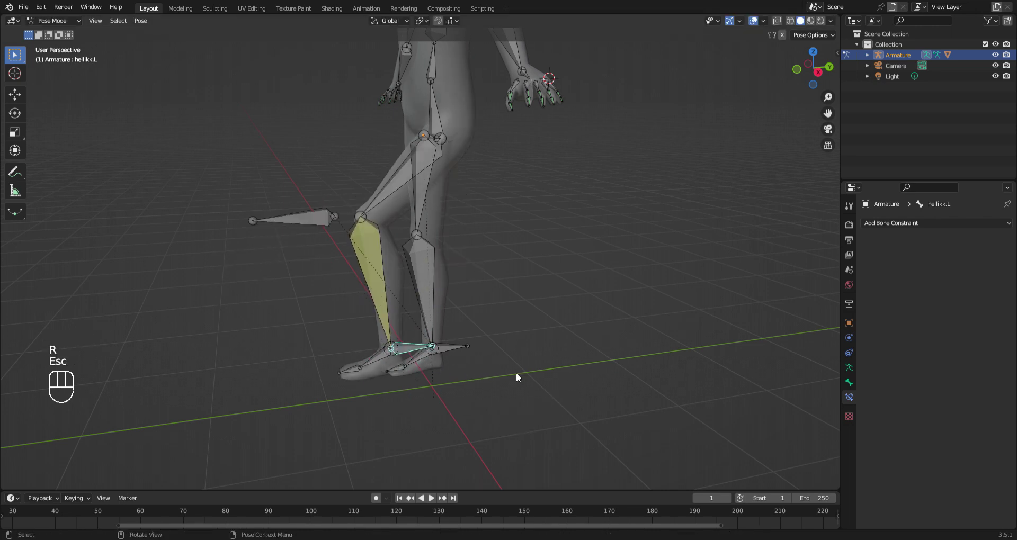
{"action": "left_click", "coordinate": [407, 358]}
{"action": "key", "text": "r"}
{"action": "key", "text": "Escape"}
{"action": "key", "text": "g"}
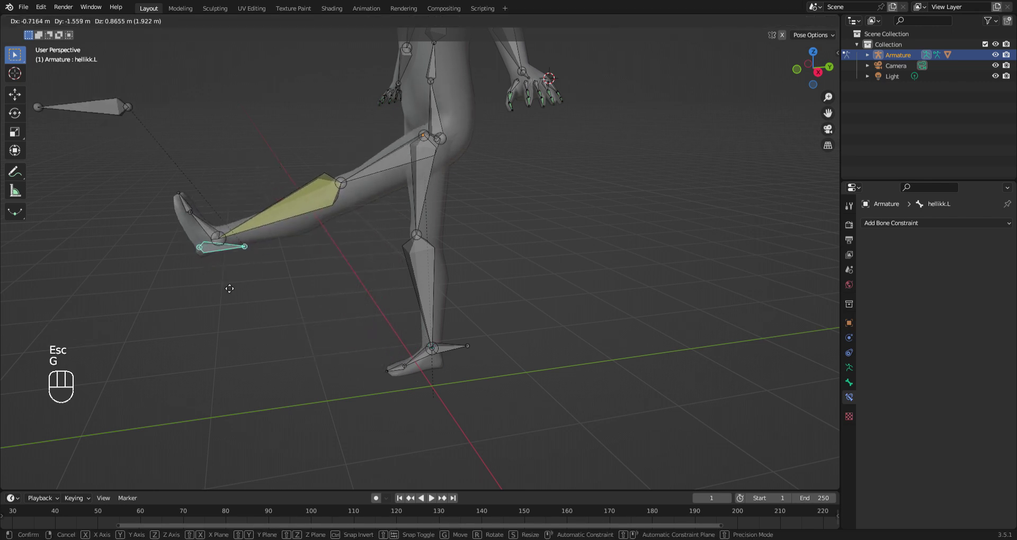
{"action": "key", "text": "Escape"}
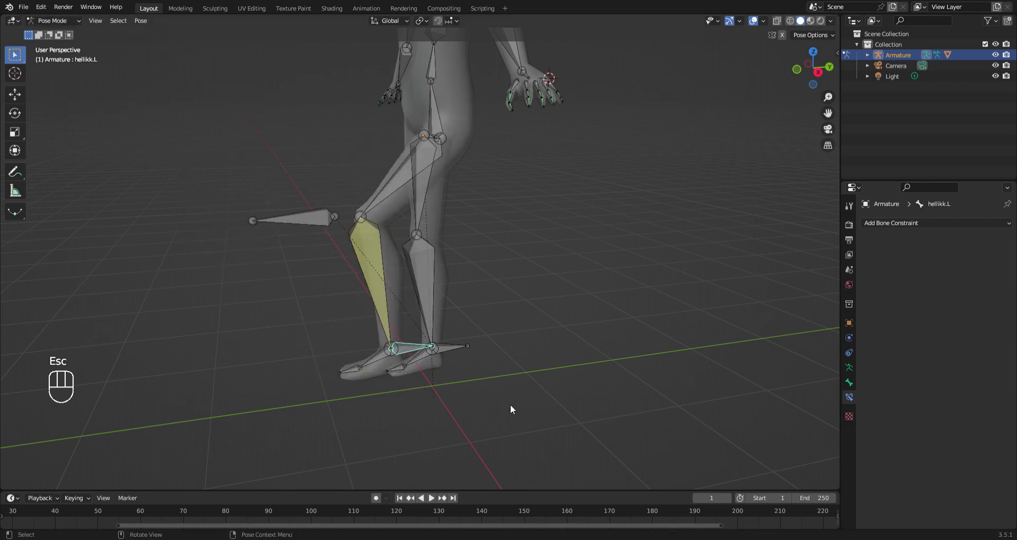
{"action": "key", "text": "ctrl+z"}
{"action": "key", "text": "ctrl+z"}
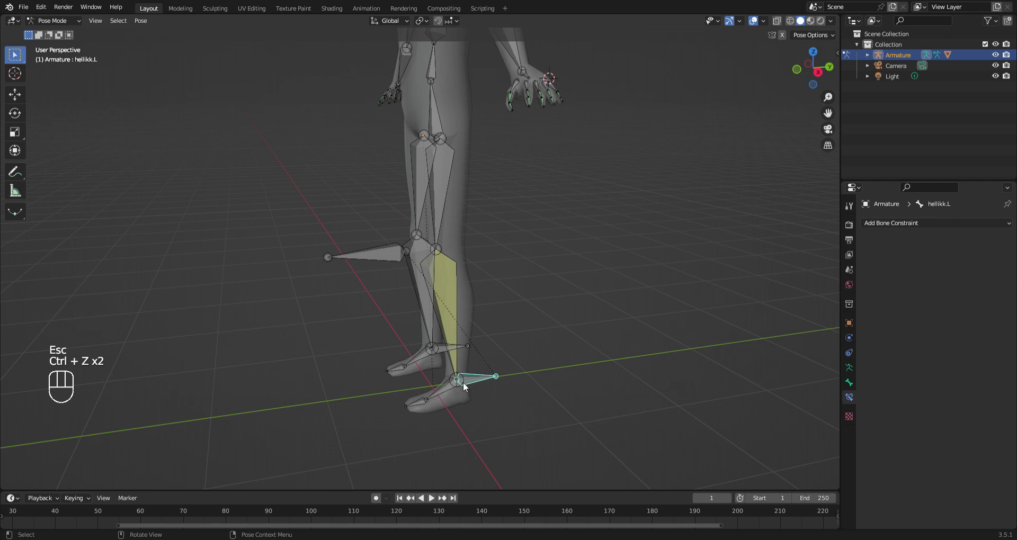
Add a Copy Rotation constraint to foot.L with Armature as its target.
{"action": "left_click", "coordinate": [446, 386]}
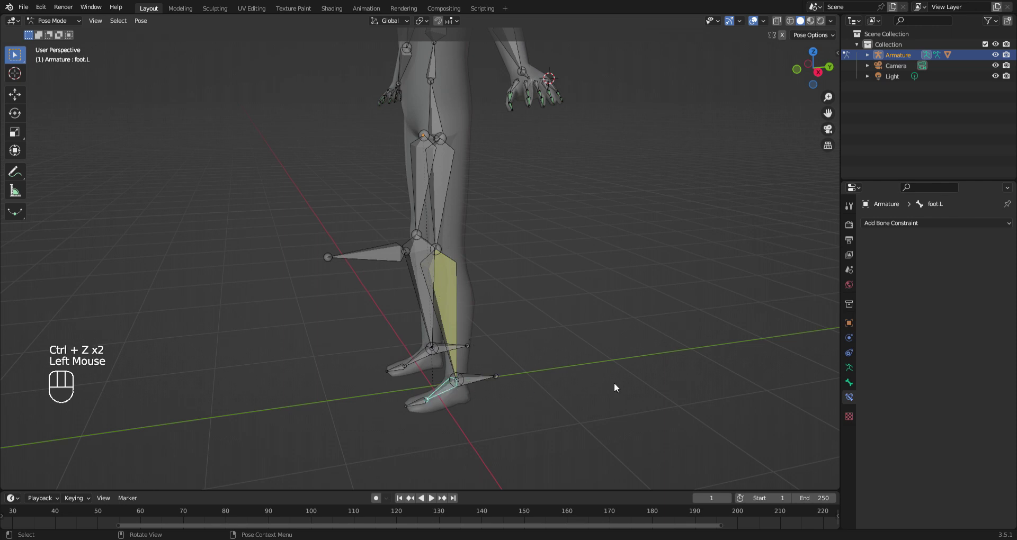
{"action": "left_click", "coordinate": [850, 398]}
{"action": "left_click", "coordinate": [919, 223]}
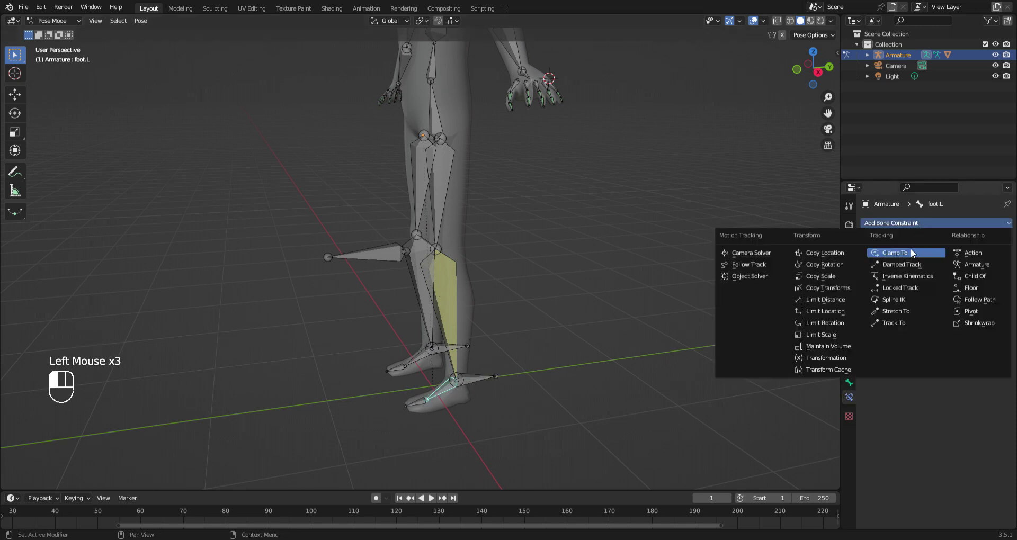
{"action": "left_click", "coordinate": [845, 265]}
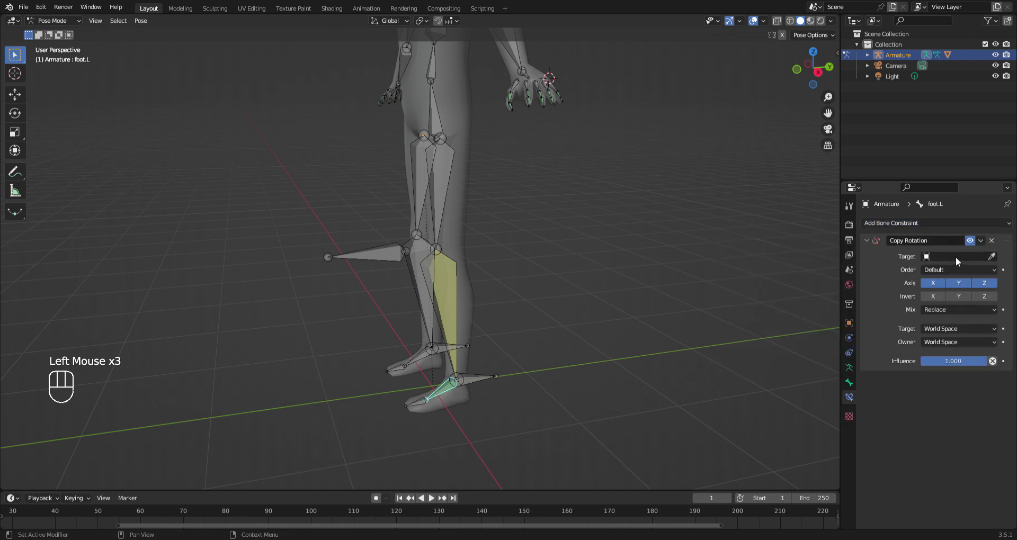
{"action": "left_click", "coordinate": [956, 256]}
{"action": "left_click", "coordinate": [938, 272]}
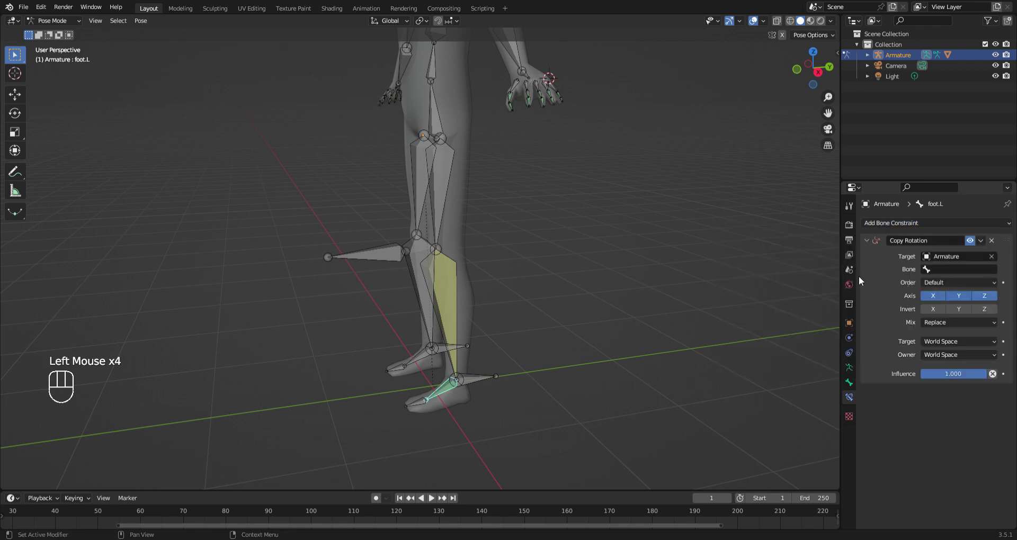
Set hellikk.L as the target bone of foot.L's Copy Rotation constraint.
{"action": "left_click", "coordinate": [485, 381]}
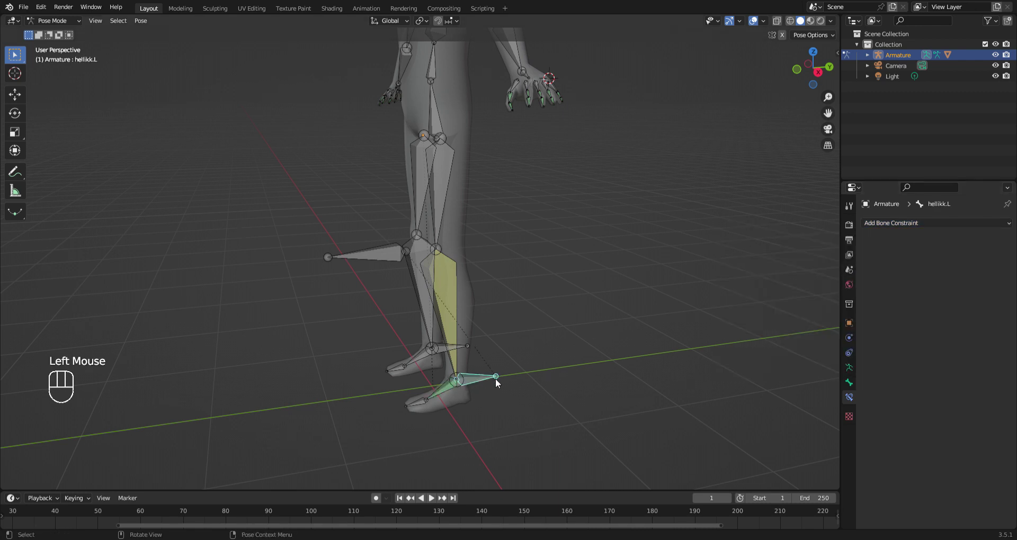
{"action": "left_click", "coordinate": [446, 386]}
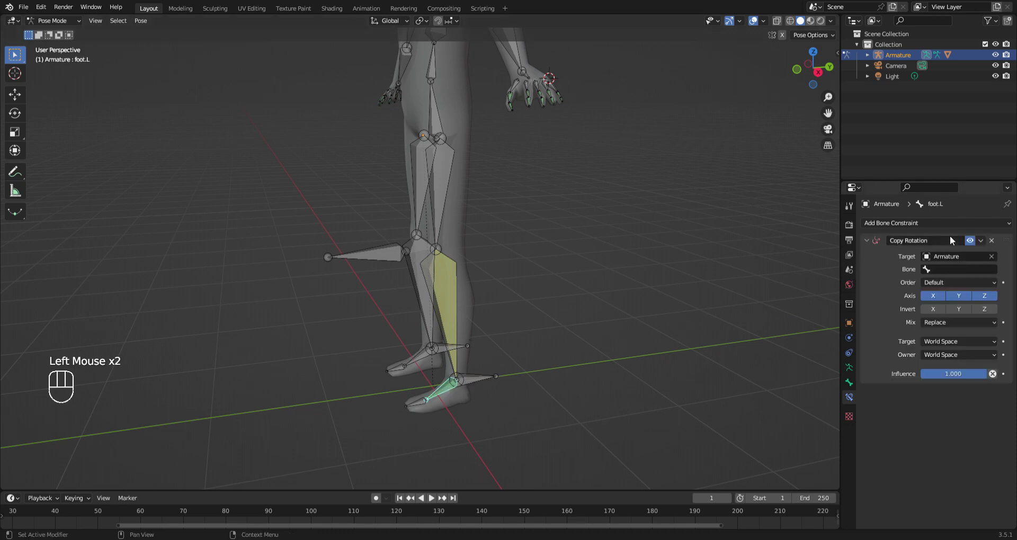
{"action": "left_click", "coordinate": [959, 270]}
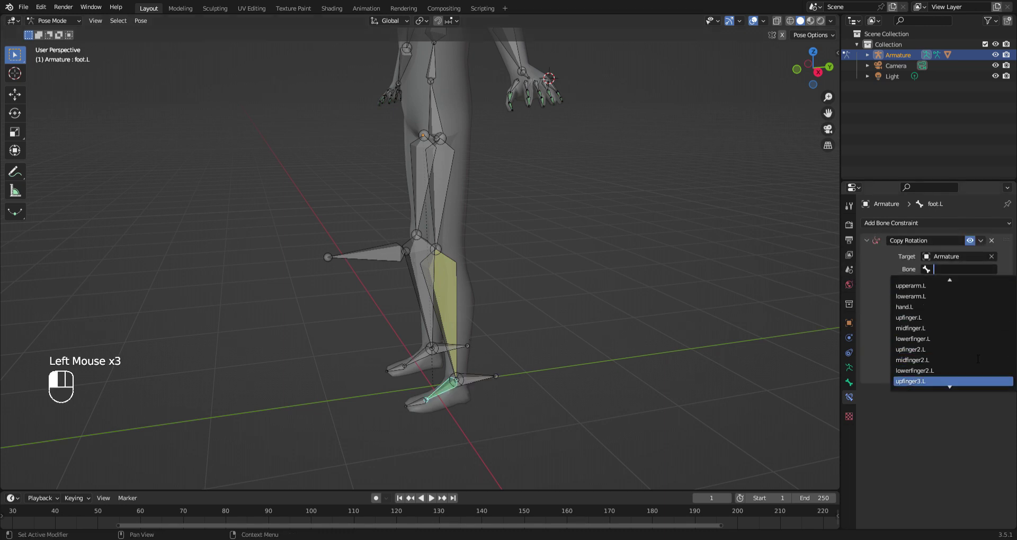
{"action": "scroll", "coordinate": [956, 384], "scroll_direction": "down", "scroll_amount": 20}
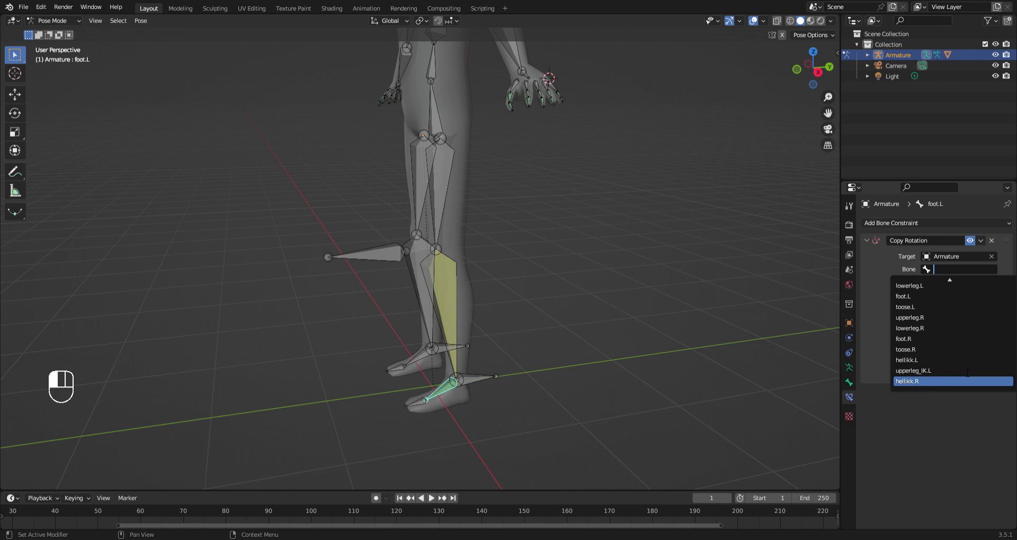
{"action": "left_click", "coordinate": [936, 362]}
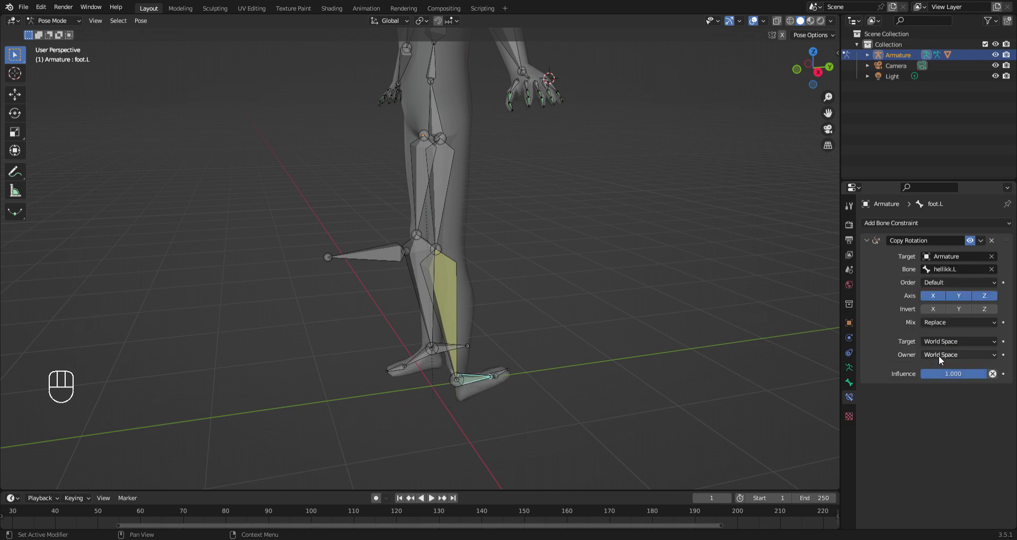
Set both the target and owner space of foot.L's Copy Rotation constraint to Local With Parent, then deselect the bone.
{"action": "left_click", "coordinate": [962, 342]}
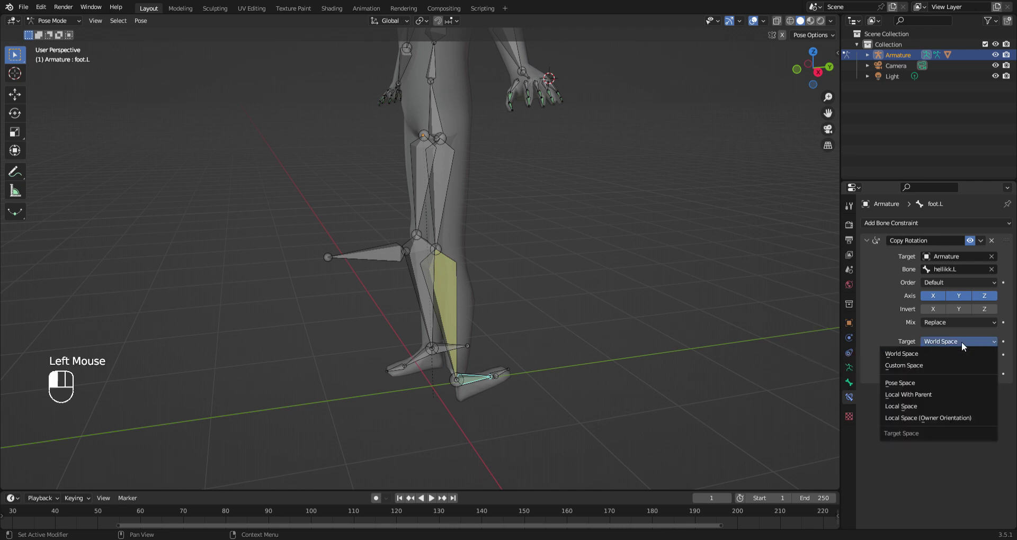
{"action": "left_click", "coordinate": [941, 394]}
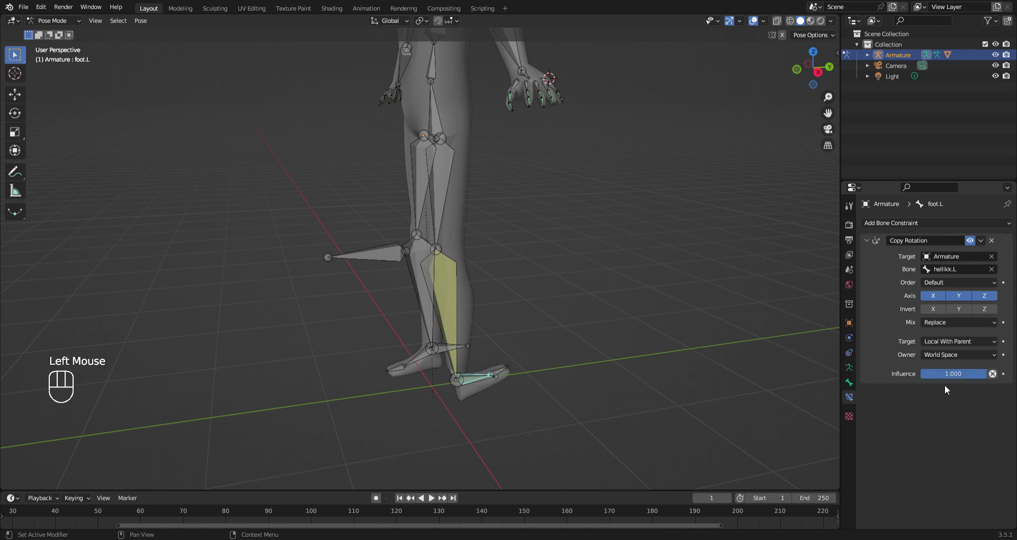
{"action": "left_click", "coordinate": [952, 356]}
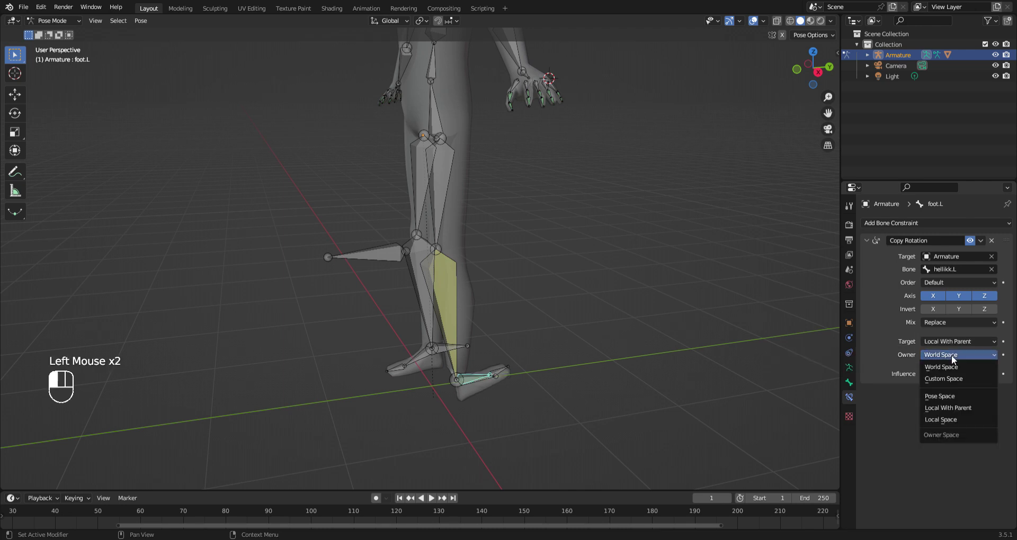
{"action": "left_click", "coordinate": [955, 412]}
{"action": "left_click", "coordinate": [656, 377]}
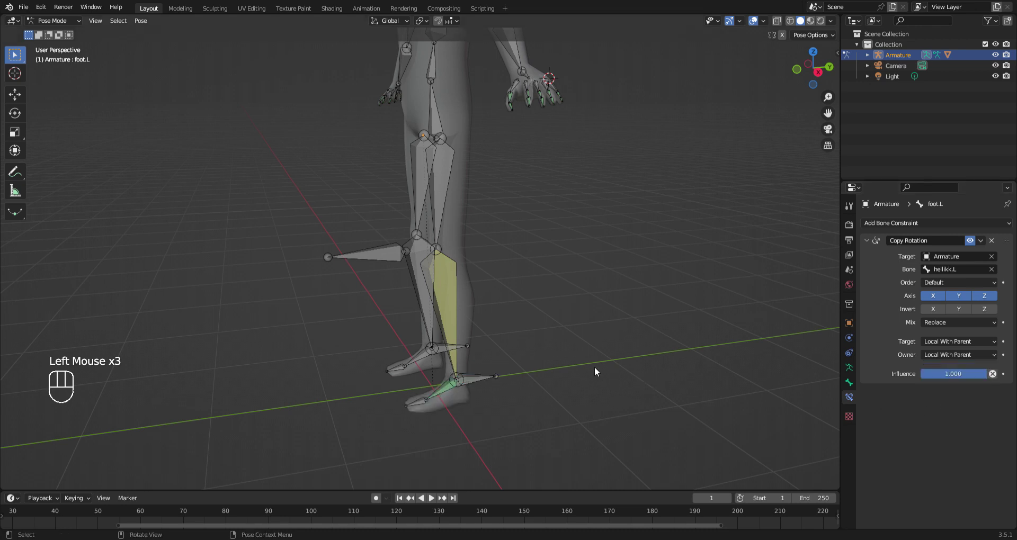
Move the hellikk.L heel bone about -0.52 m in X, -1.16 m in Y and 0.58 m in Z, and rotate it about -58.9°.
{"action": "scroll", "coordinate": [594, 371], "scroll_direction": "down", "scroll_amount": 1}
{"action": "left_click", "coordinate": [463, 363]}
{"action": "key", "text": "g"}
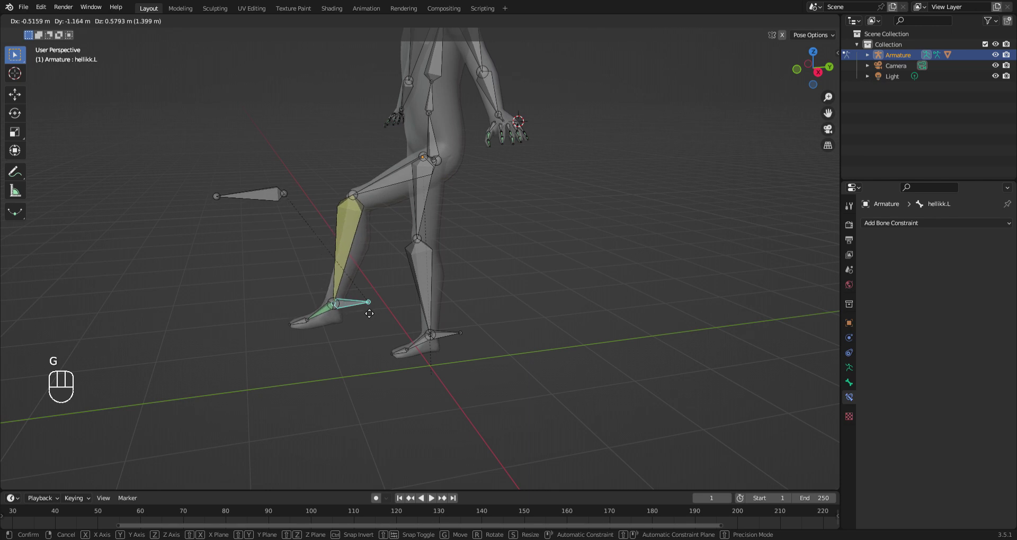
{"action": "left_click", "coordinate": [368, 313]}
{"action": "key", "text": "r"}
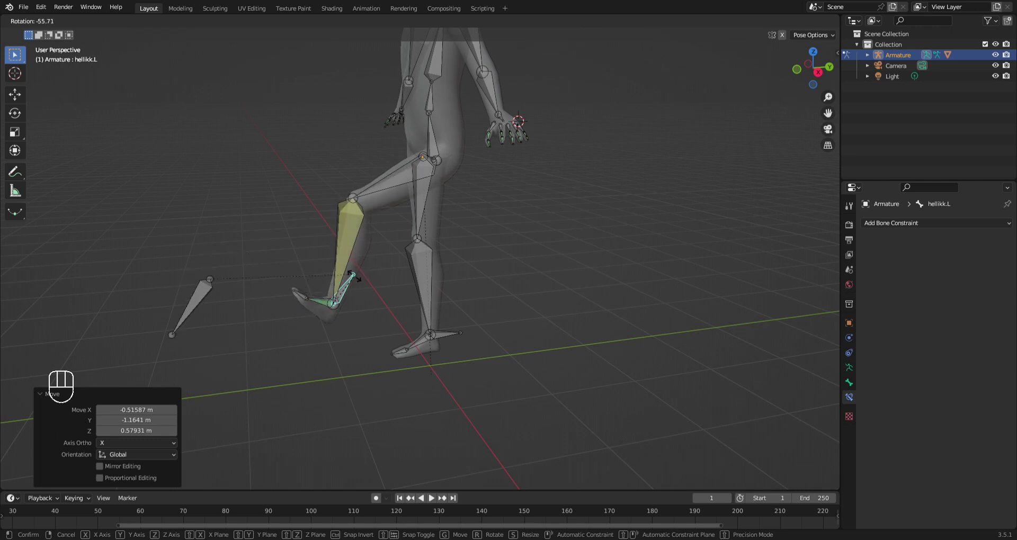
{"action": "left_click", "coordinate": [352, 277]}
{"action": "middle_click_drag", "start_coordinate": [352, 277], "coordinate": [593, 313]}
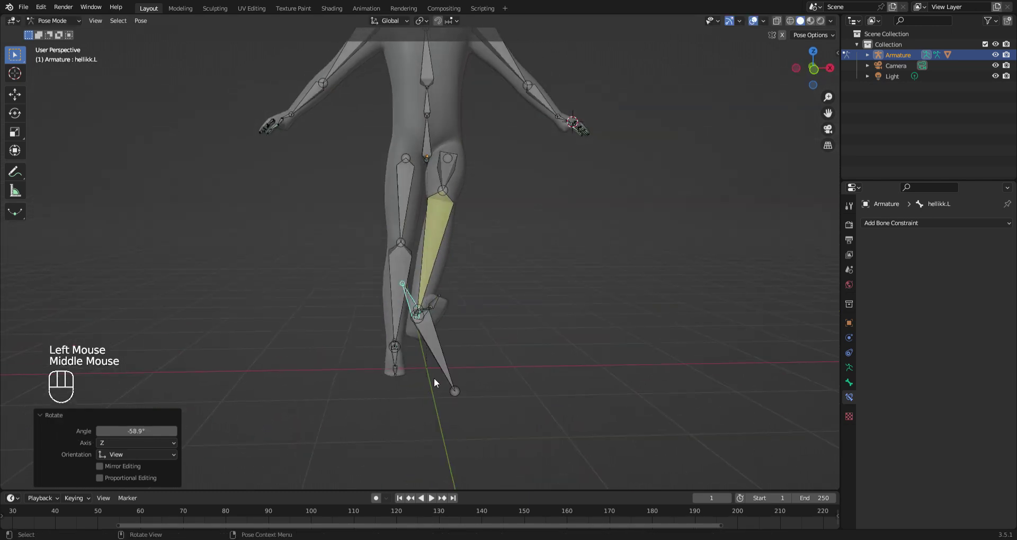
Move the knee pole bone upperleg_IK.L about -0.47 m in X, 0.03 m in Y and 0.02 m in Z.
{"action": "left_click", "coordinate": [436, 377]}
{"action": "key", "text": "g"}
{"action": "left_click", "coordinate": [376, 380]}
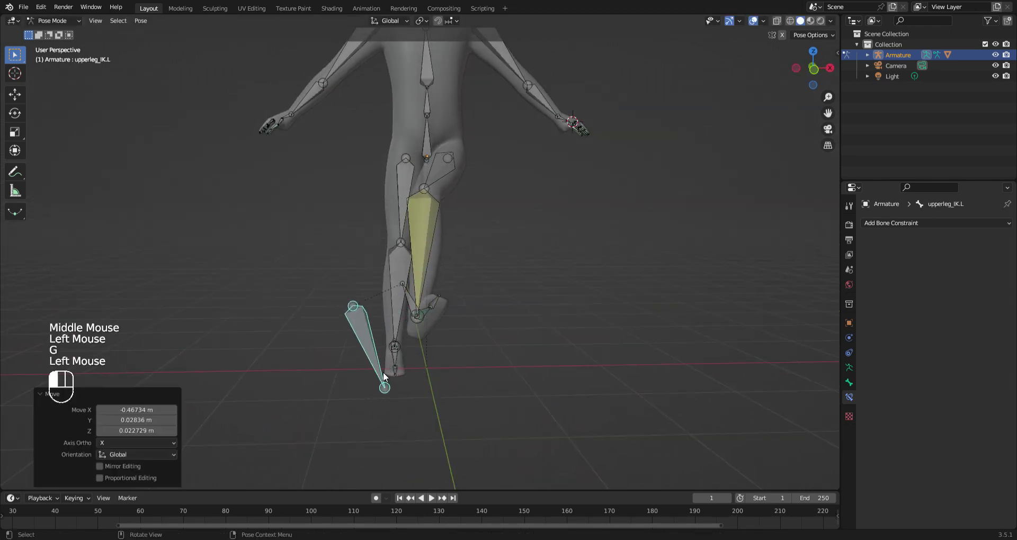
Move the hellikk.L heel bone about 0.18 m in X, -0.41 m in Y and -0.49 m in Z, and rotate it about 37.6°.
{"action": "middle_click_drag", "start_coordinate": [376, 380], "coordinate": [365, 294]}
{"action": "left_click", "coordinate": [368, 287]}
{"action": "key", "text": "g"}
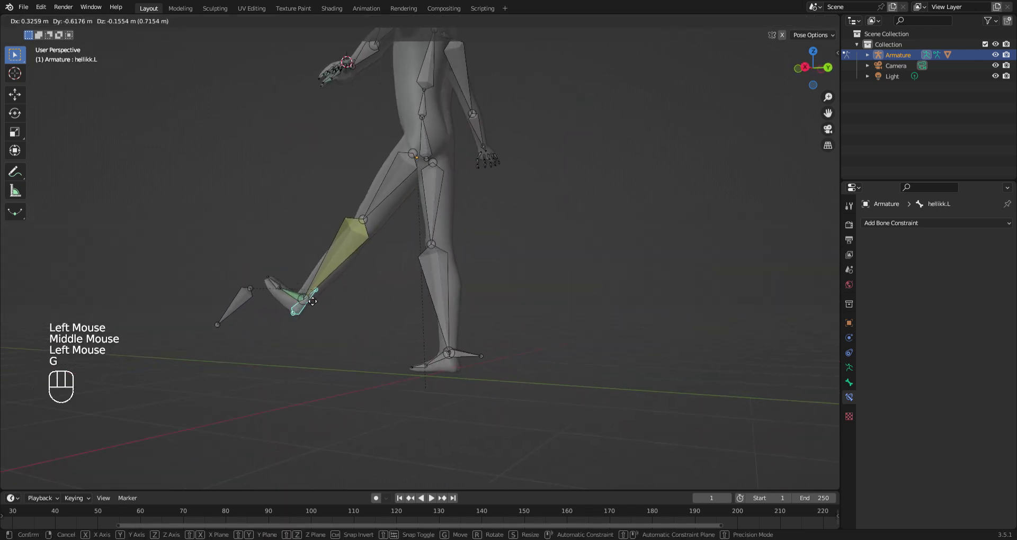
{"action": "left_click", "coordinate": [331, 328]}
{"action": "middle_click_drag", "start_coordinate": [331, 328], "coordinate": [427, 352]}
{"action": "middle_click_drag", "start_coordinate": [516, 353], "coordinate": [357, 313]}
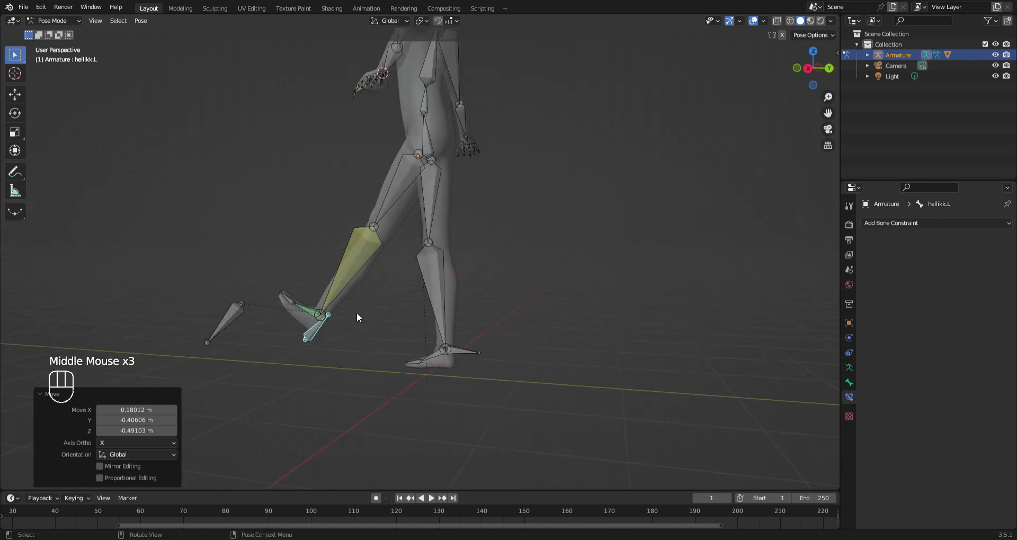
{"action": "key", "text": "r"}
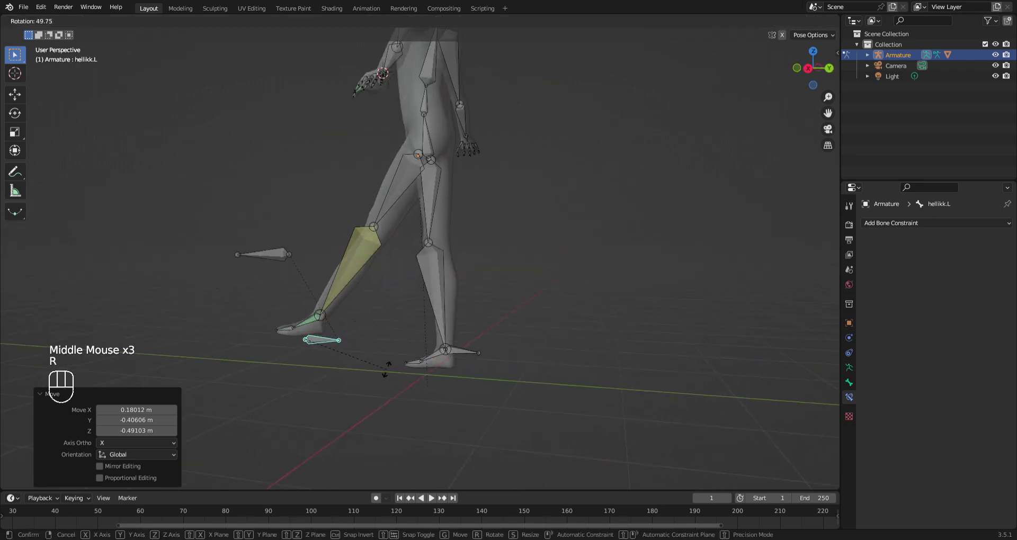
{"action": "left_click", "coordinate": [379, 347]}
Lower hellikk.L towards the ground with XYZ moves of about (-0.44, 1.38, -0.39) m and (0.52, 0.43, -0.28) m.
{"action": "key", "text": "g"}
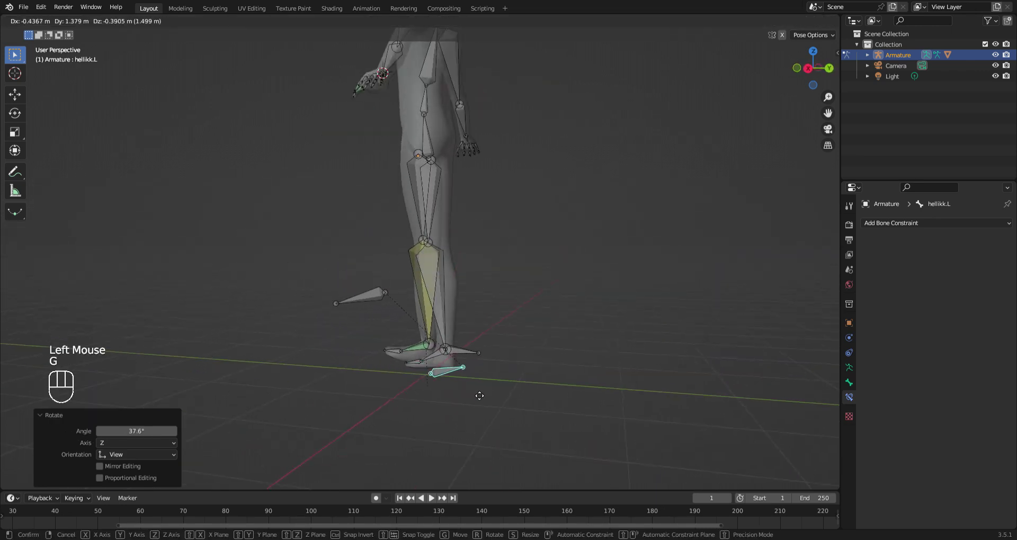
{"action": "left_click", "coordinate": [476, 395]}
{"action": "middle_click_drag", "start_coordinate": [475, 396], "coordinate": [537, 390]}
{"action": "key", "text": "g"}
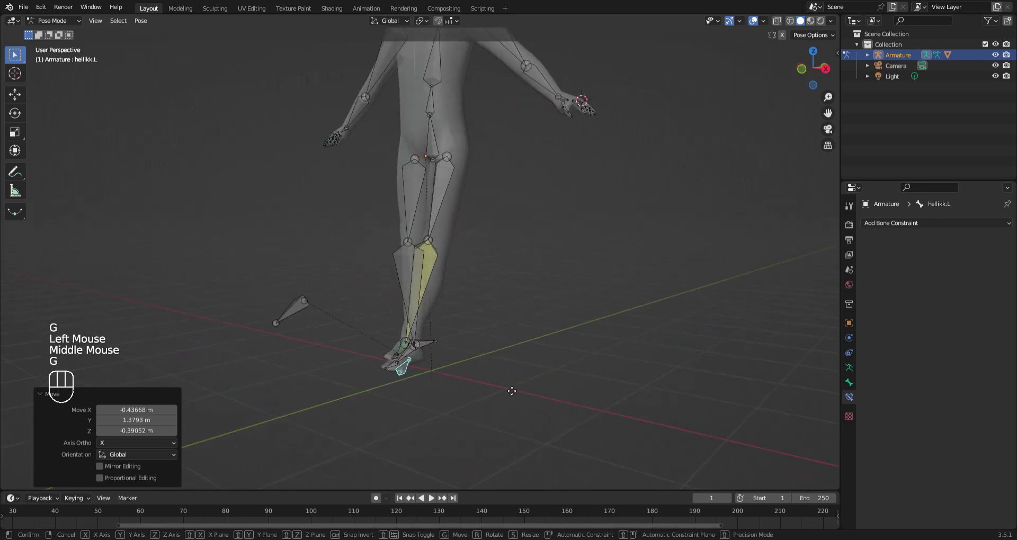
{"action": "left_click", "coordinate": [516, 406]}
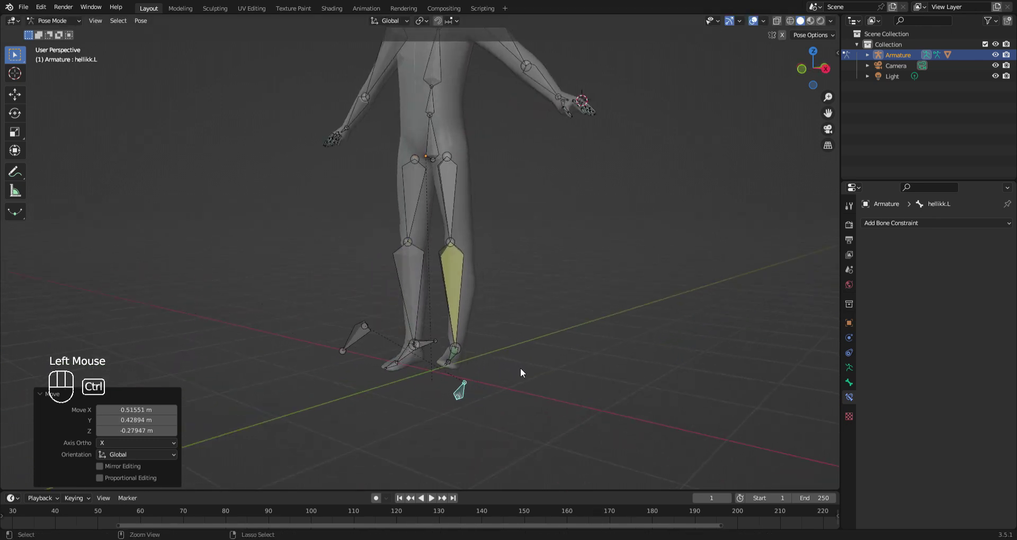
Undo all the test moves and rotations of the heel and knee pole bones back to the standing pose, and deselect the bone.
{"action": "key", "text": "ctrl+z"}
{"action": "key", "text": "ctrl+z"}
{"action": "key", "text": "ctrl+z"}
{"action": "key", "text": "ctrl+z"}
{"action": "key", "text": "ctrl+z"}
{"action": "key", "text": "ctrl+z"}
{"action": "key", "text": "ctrl+z"}
{"action": "key", "text": "ctrl+z"}
{"action": "key", "text": "ctrl+z"}
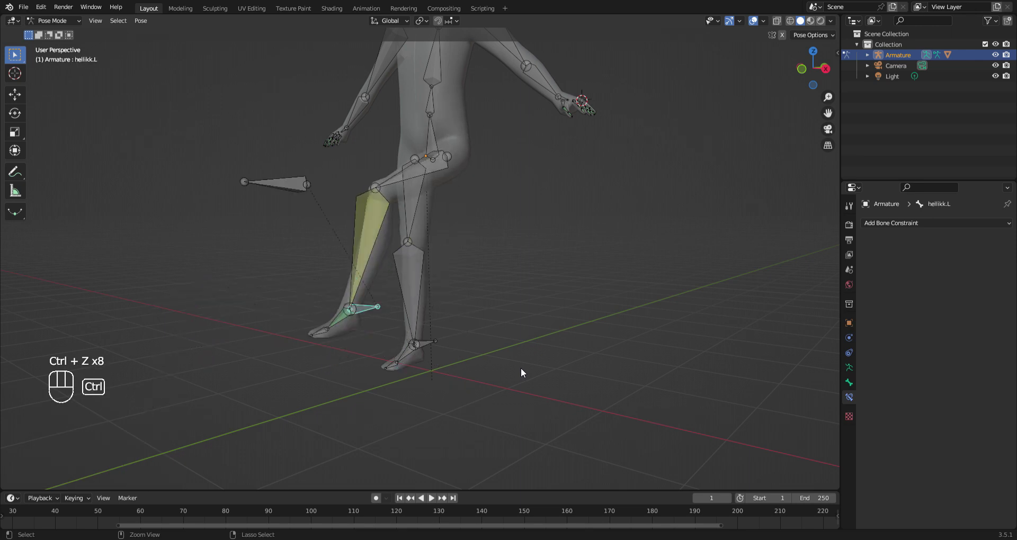
{"action": "left_click", "coordinate": [522, 367]}
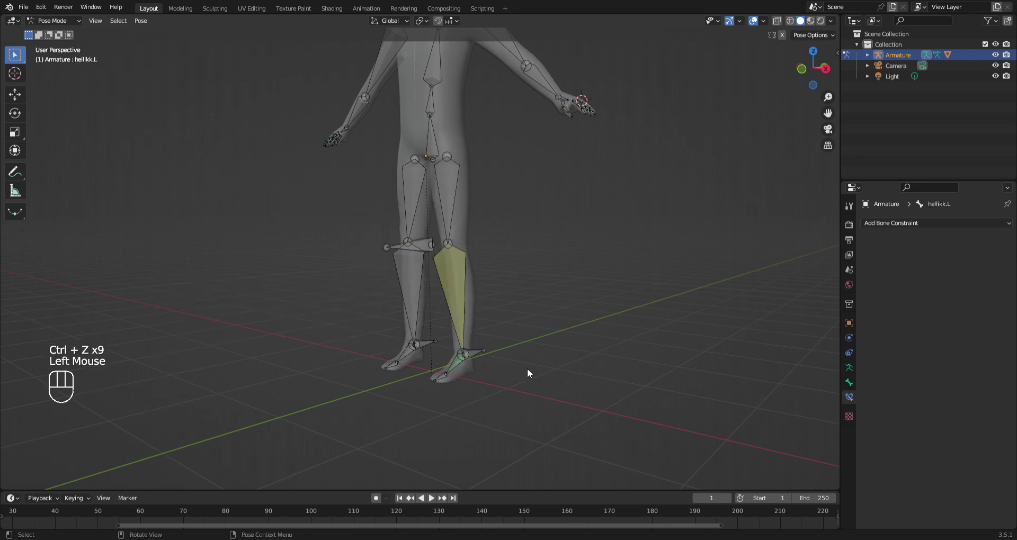